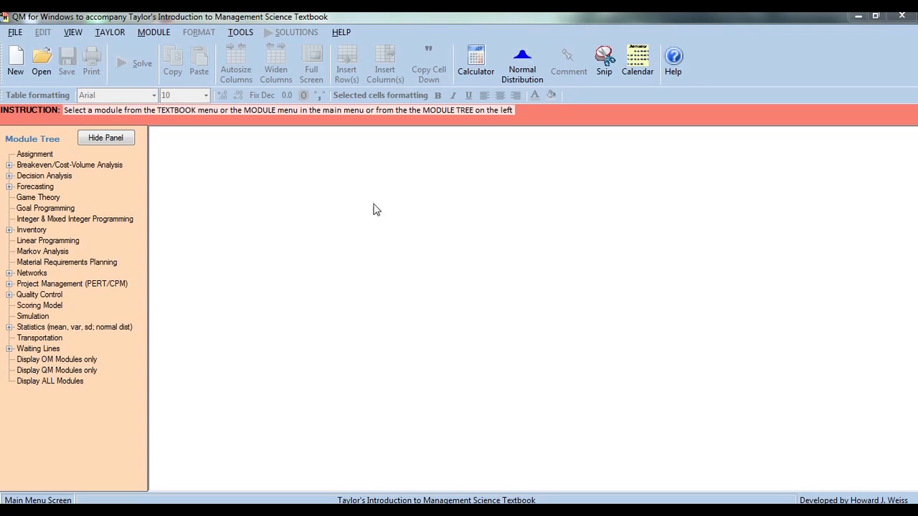
# Start a new Linear Programming data set and title it Asignacion.
pyautogui.click(150, 33)
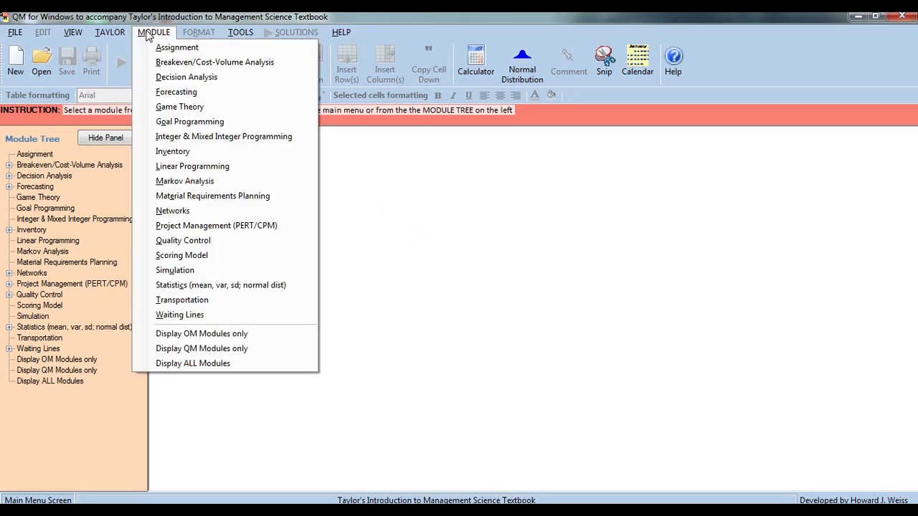
pyautogui.click(240, 173)
pyautogui.click(208, 217)
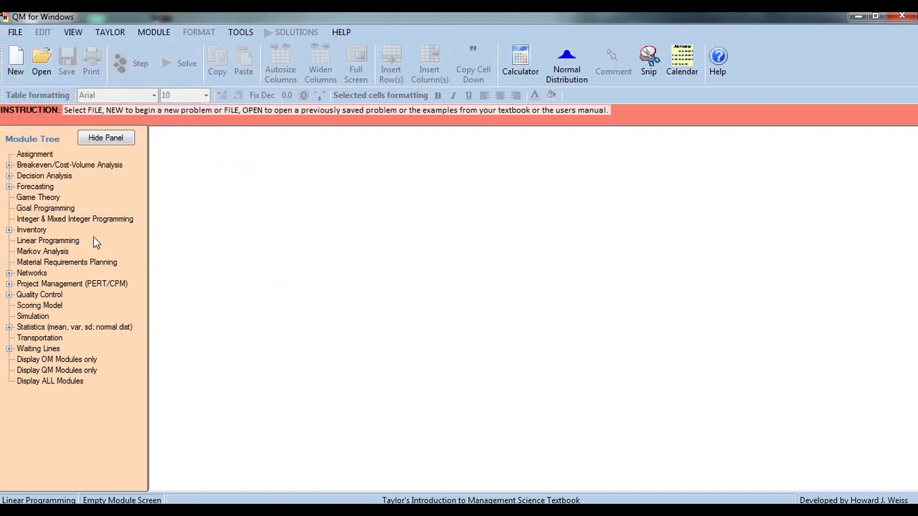
pyautogui.click(57, 242)
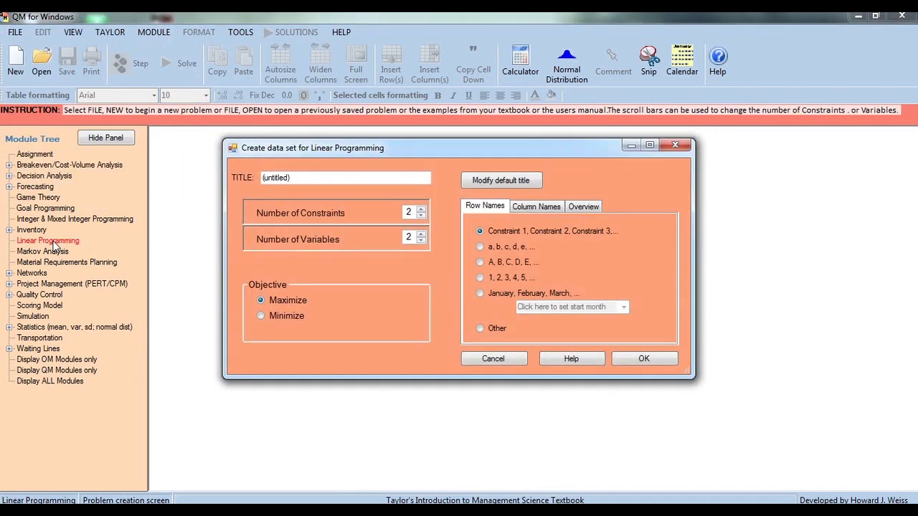
pyautogui.doubleClick(305, 177)
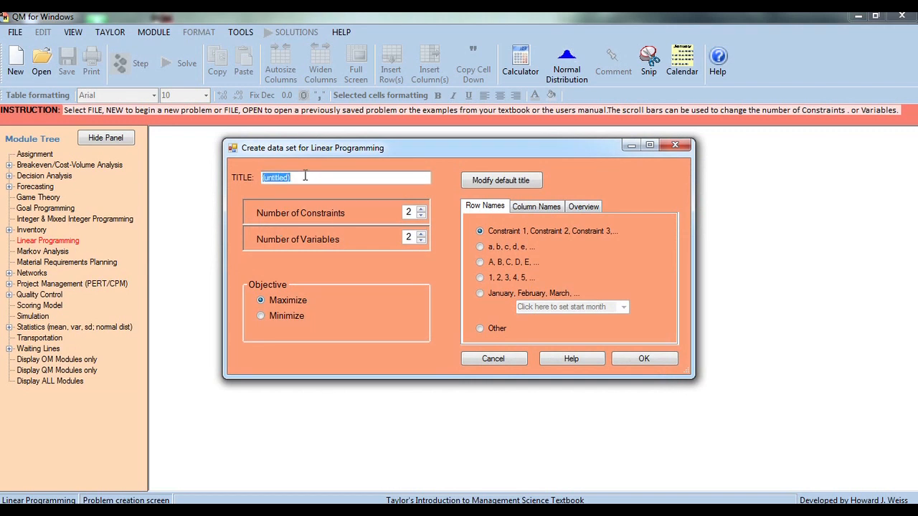
pyautogui.write('Asignacion')
# Set the data set's size to 8 constraints and 16 variables.
pyautogui.click(424, 210)
pyautogui.click(424, 210)
pyautogui.click(425, 209)
pyautogui.click(421, 209)
pyautogui.click(422, 210)
pyautogui.click(422, 210)
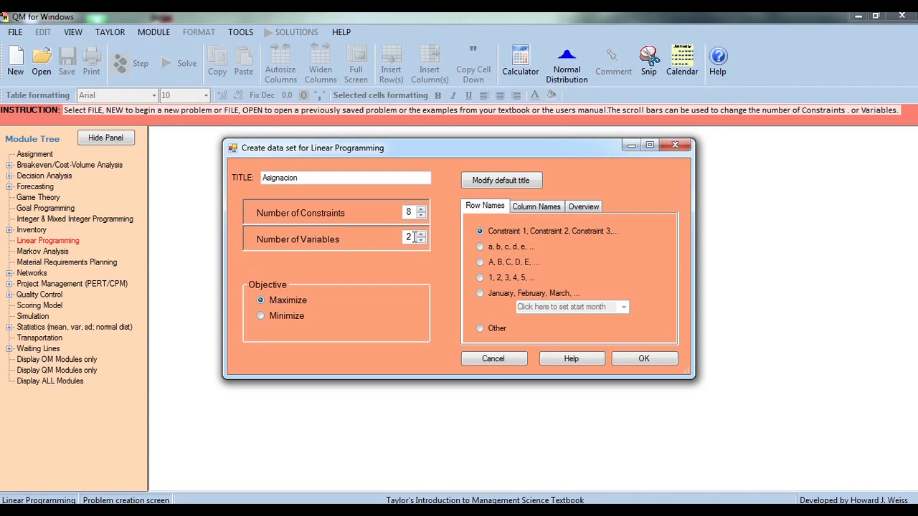
pyautogui.click(421, 234)
pyautogui.click(422, 234)
pyautogui.click(422, 234)
pyautogui.click(421, 234)
pyautogui.click(421, 234)
pyautogui.click(421, 233)
pyautogui.click(422, 234)
pyautogui.click(421, 234)
pyautogui.click(422, 234)
pyautogui.click(422, 234)
pyautogui.click(422, 233)
pyautogui.click(422, 234)
pyautogui.click(422, 233)
# Set the objective to Minimize and create the data table.
pyautogui.click(262, 320)
pyautogui.click(654, 362)
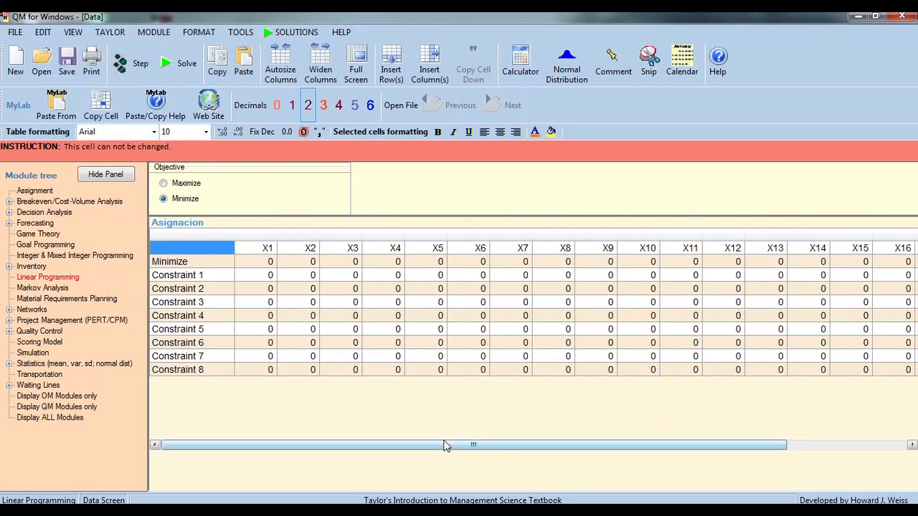
pyautogui.moveTo(444, 446); pyautogui.dragTo(372, 438)
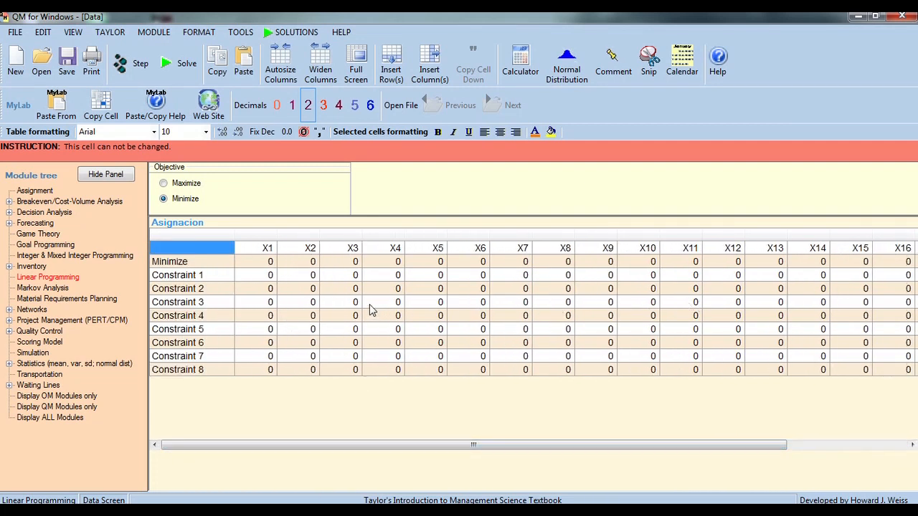
# Enter the Minimize row coefficients 16, 32, 34 and 22 for X1 through X4.
pyautogui.click(273, 264)
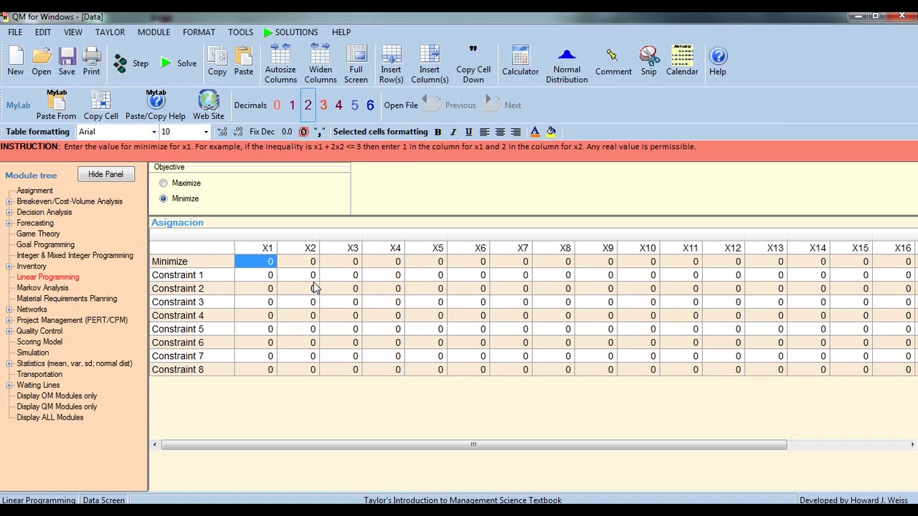
pyautogui.write('16')
pyautogui.press('Return')
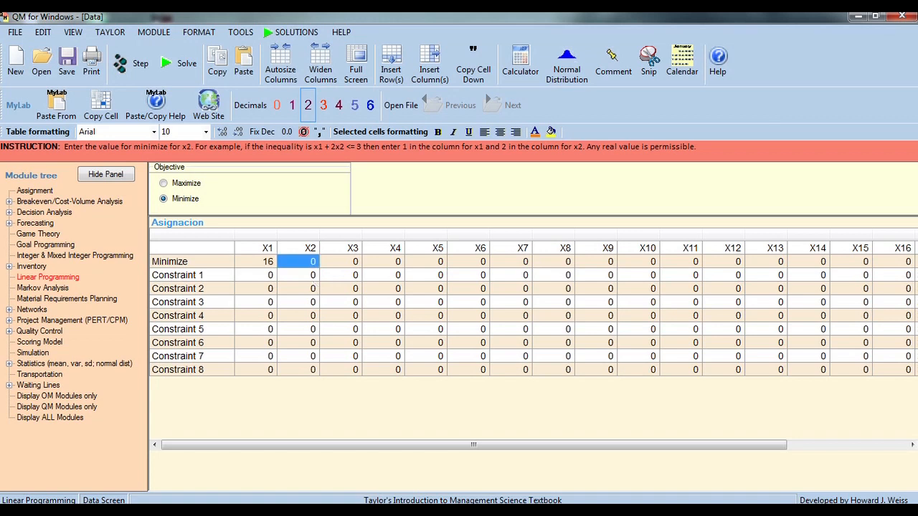
pyautogui.write('32')
pyautogui.press('Return')
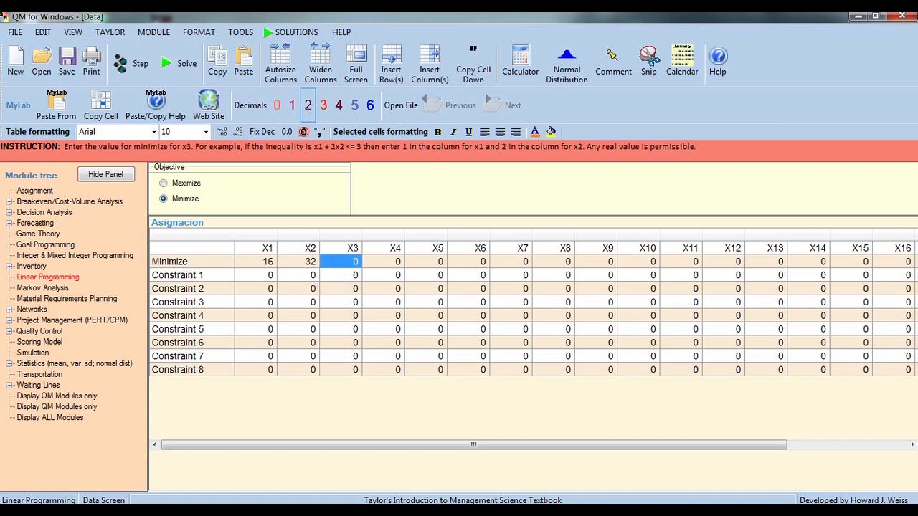
pyautogui.write('34')
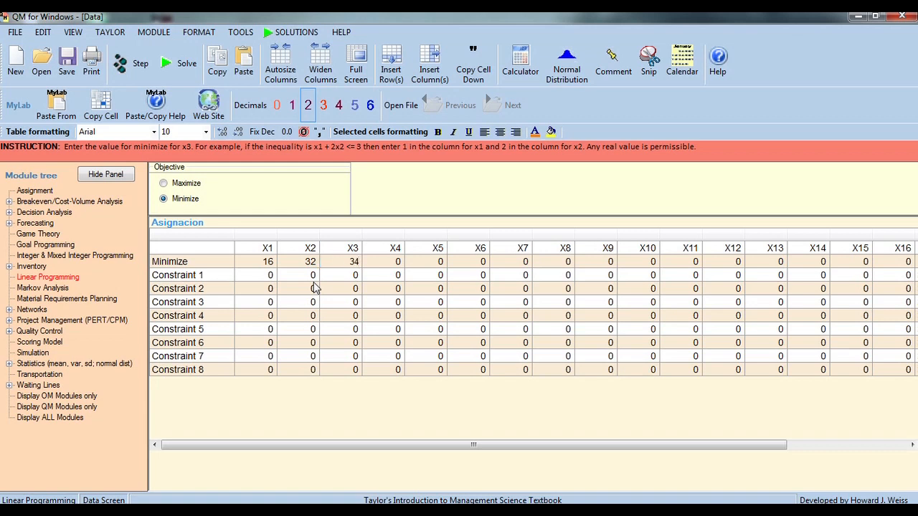
pyautogui.press('Return')
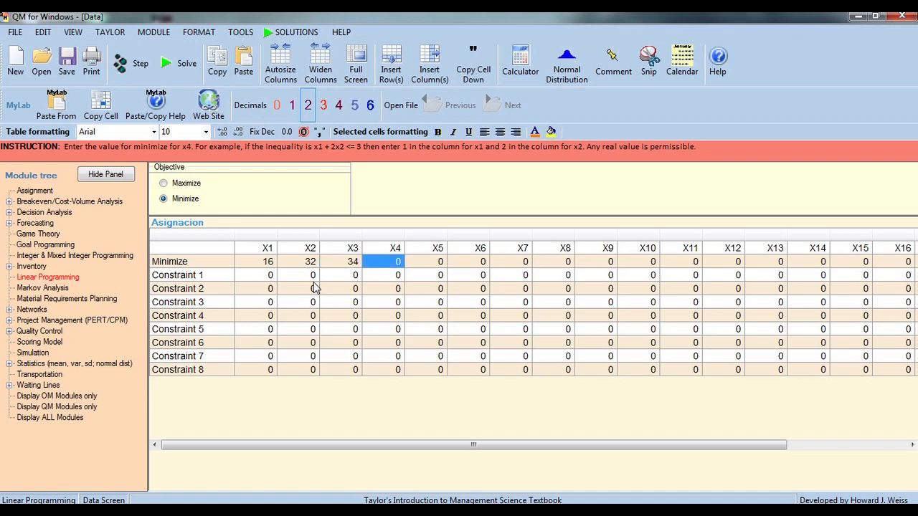
pyautogui.write('22')
pyautogui.press('Return')
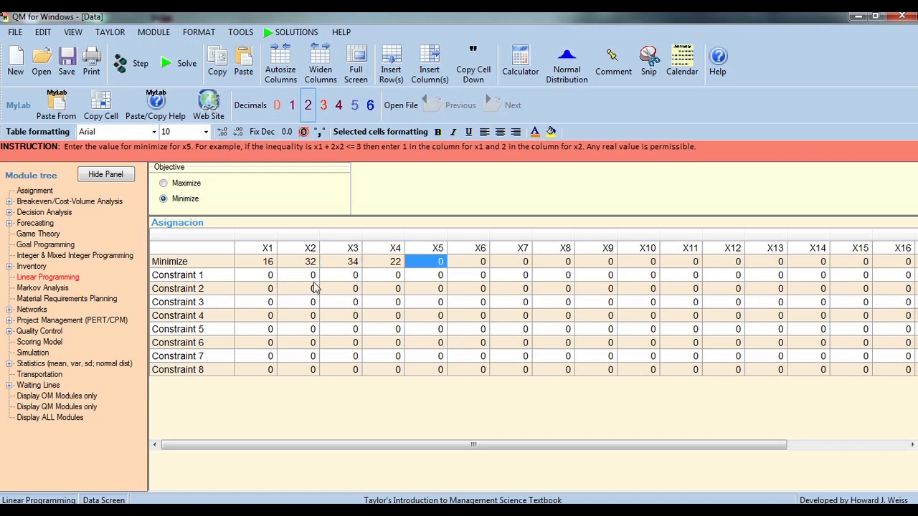
# Enter the Minimize row coefficients 26, 56, 8 and 52 for X5 through X8.
pyautogui.write('26')
pyautogui.press('Return')
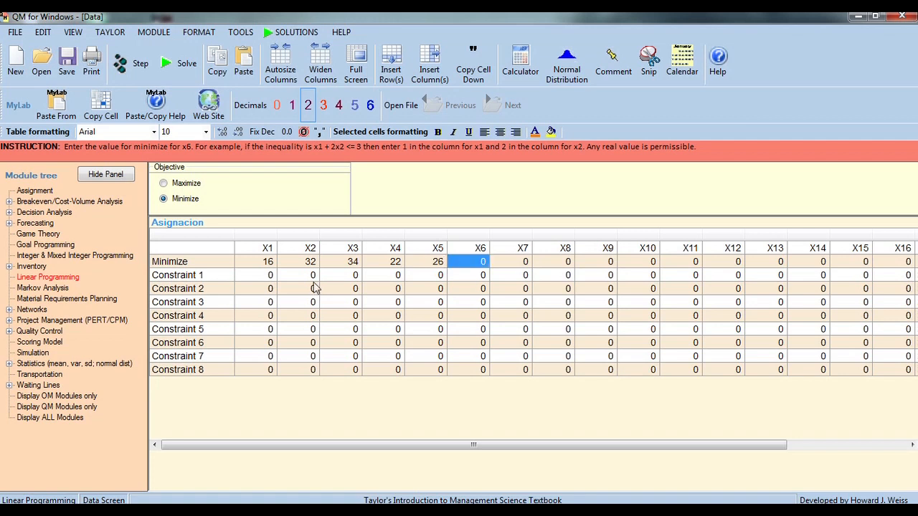
pyautogui.write('56')
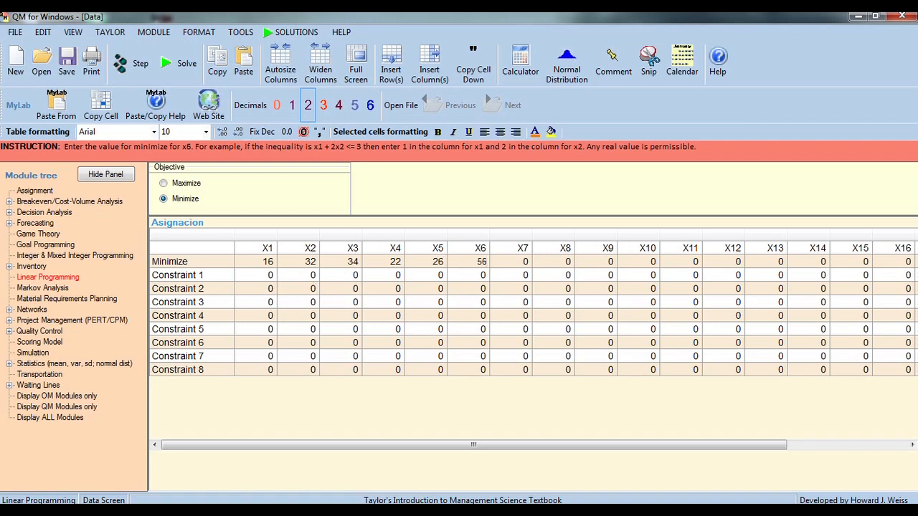
pyautogui.press('Return')
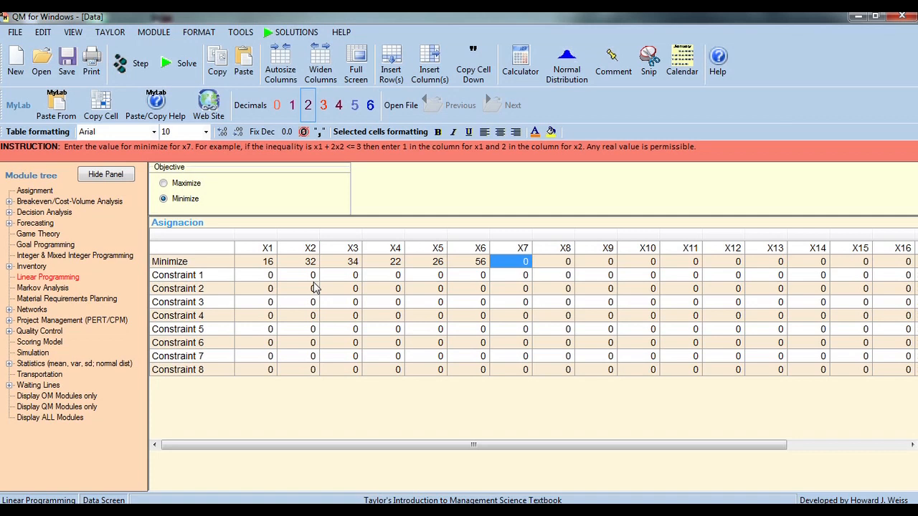
pyautogui.write('8')
pyautogui.press('Return')
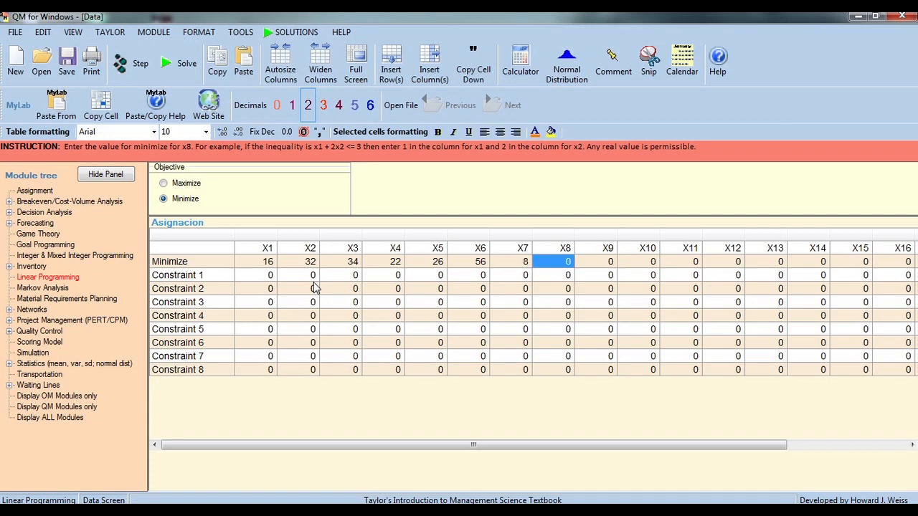
pyautogui.write('52')
pyautogui.press('Return')
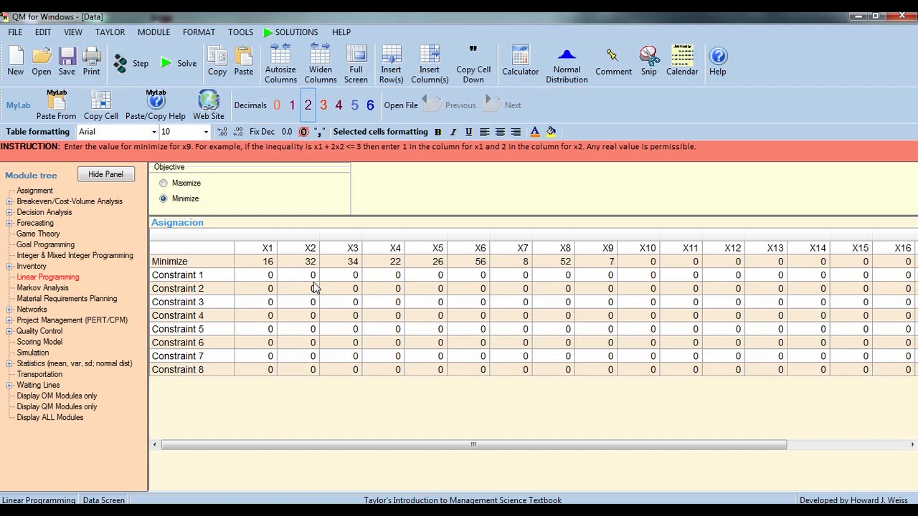
# Enter the Minimize row coefficients 76, 38, 36 and 30 for X9 through X12.
pyautogui.write('6')
pyautogui.press('Return')
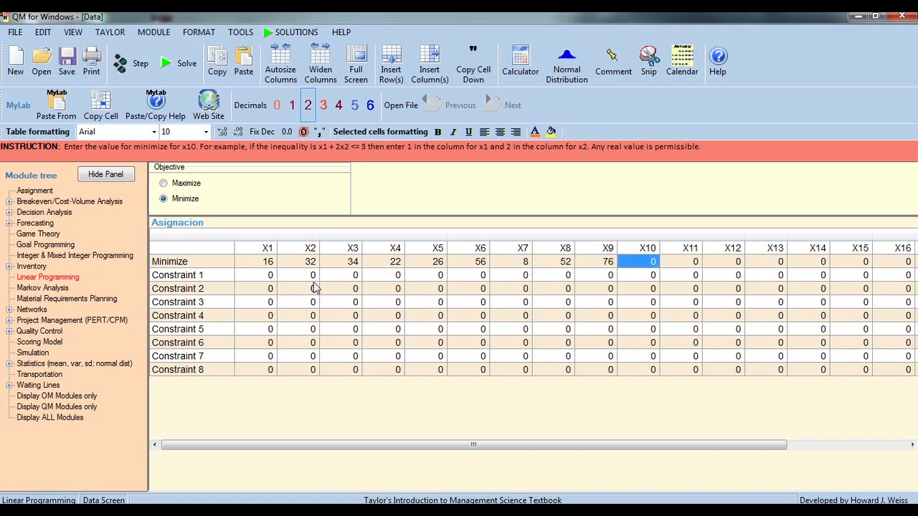
pyautogui.write('38')
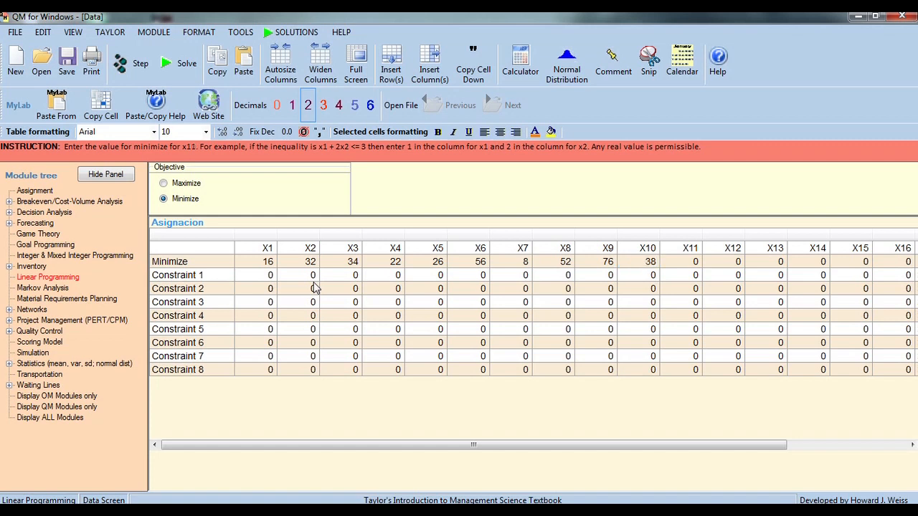
pyautogui.press('Return')
pyautogui.write('36')
pyautogui.press('Return')
pyautogui.write('30')
pyautogui.press('Return')
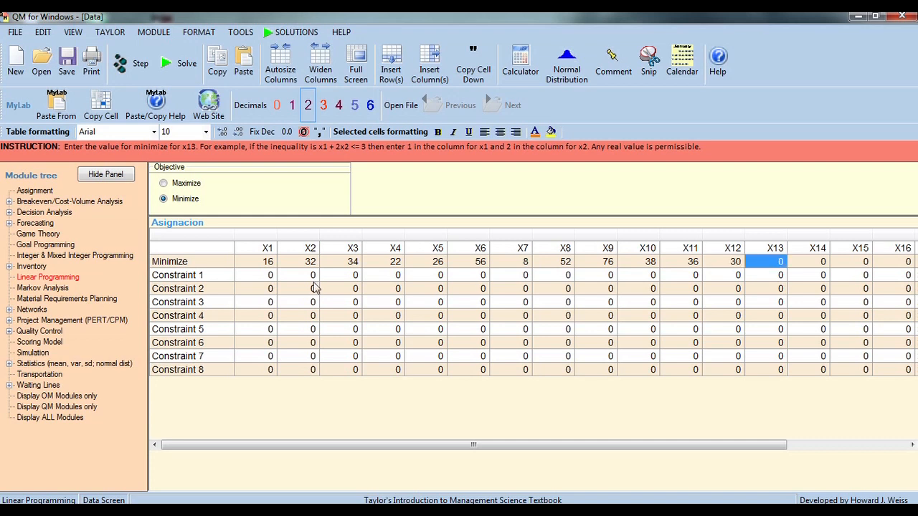
# Enter the Minimize row coefficients 38, 52, 48 and 20 for X13 through X16.
pyautogui.write('38')
pyautogui.press('Return')
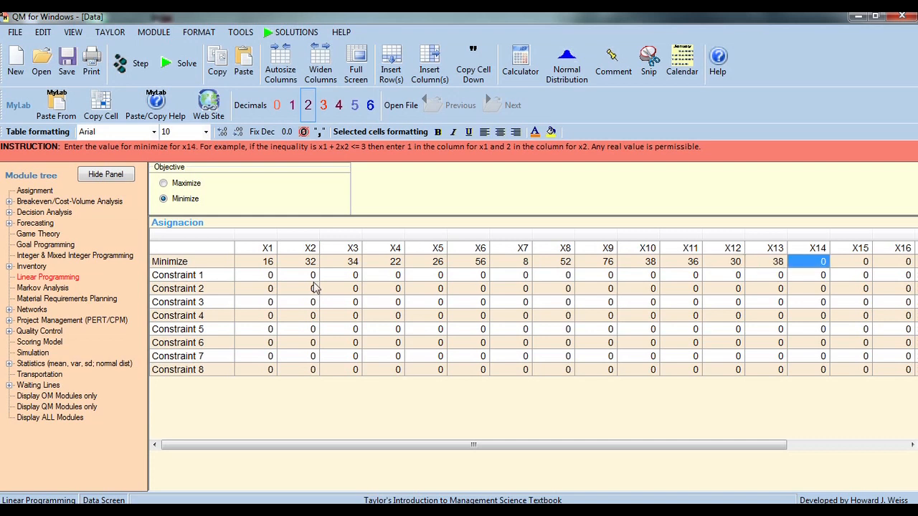
pyautogui.write('52')
pyautogui.press('Return')
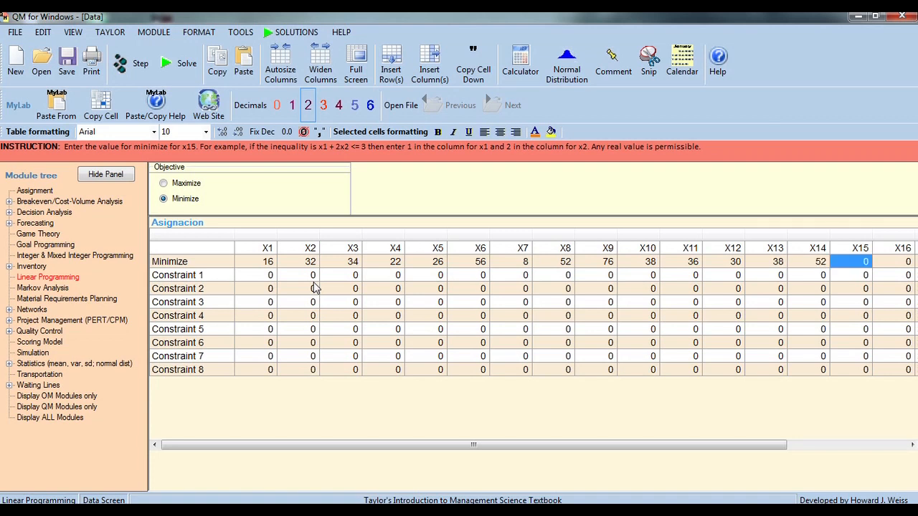
pyautogui.write('48')
pyautogui.press('Return')
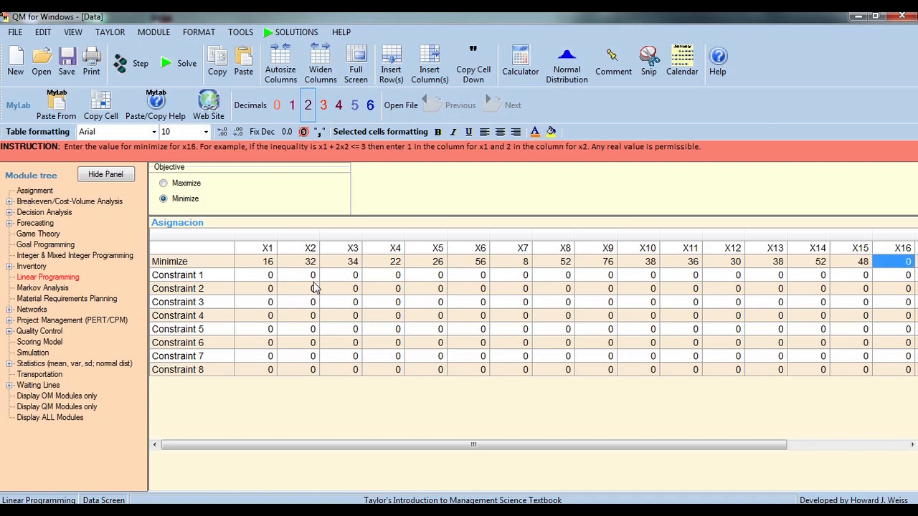
pyautogui.write('20')
pyautogui.press('Return')
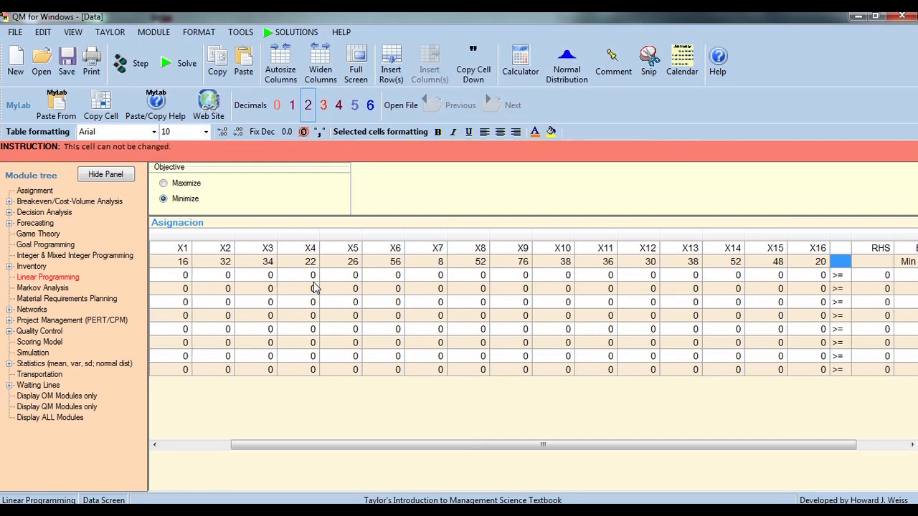
# Enter a coefficient of 1 for each of X1 through X4 in the Constraint 1 row.
pyautogui.press('Down')
pyautogui.press('Left')
pyautogui.press('Left')
pyautogui.press('Left')
pyautogui.press('Left')
pyautogui.press('Left')
pyautogui.press('Left')
pyautogui.press('Left')
pyautogui.press('Left')
pyautogui.press('Left')
pyautogui.press('Left')
pyautogui.press('Left')
pyautogui.press('Left')
pyautogui.press('Left')
pyautogui.press('Left')
pyautogui.press('Left')
pyautogui.press('Left')
pyautogui.press('Left')
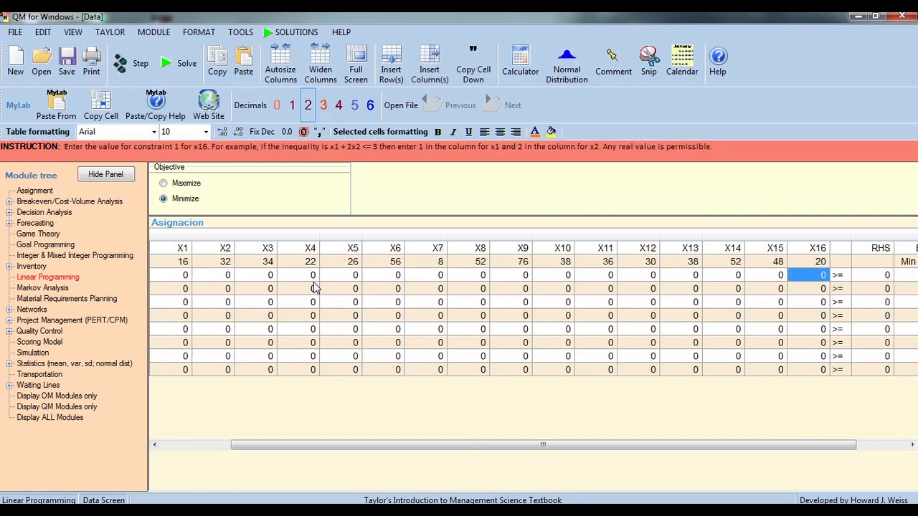
pyautogui.press('Right')
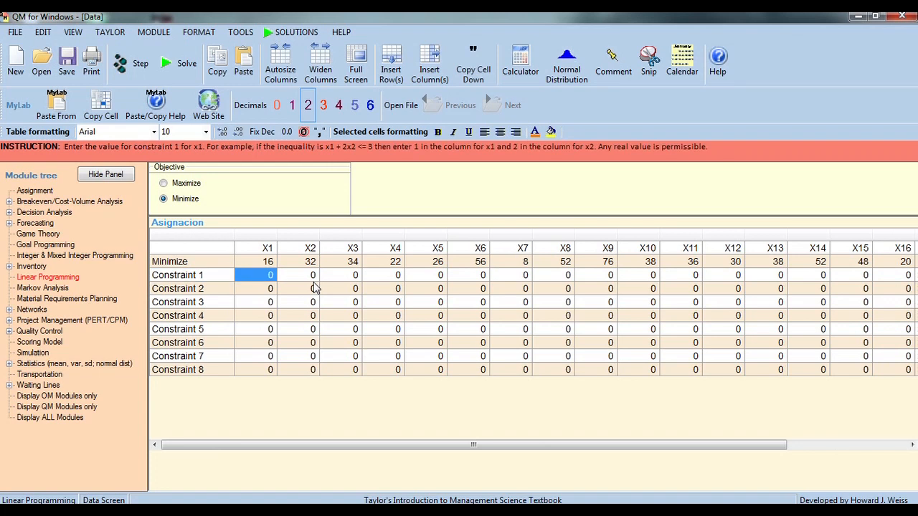
pyautogui.write('1')
pyautogui.press('Tab')
pyautogui.write('1')
pyautogui.press('Tab')
pyautogui.write('1')
pyautogui.press('Tab')
pyautogui.write('1')
pyautogui.press('Tab')
# Set Constraint 1's sign to <= and its right-hand side (RHS) to 1.
pyautogui.press('Tab')
pyautogui.press('Tab')
pyautogui.press('Tab')
pyautogui.press('Tab')
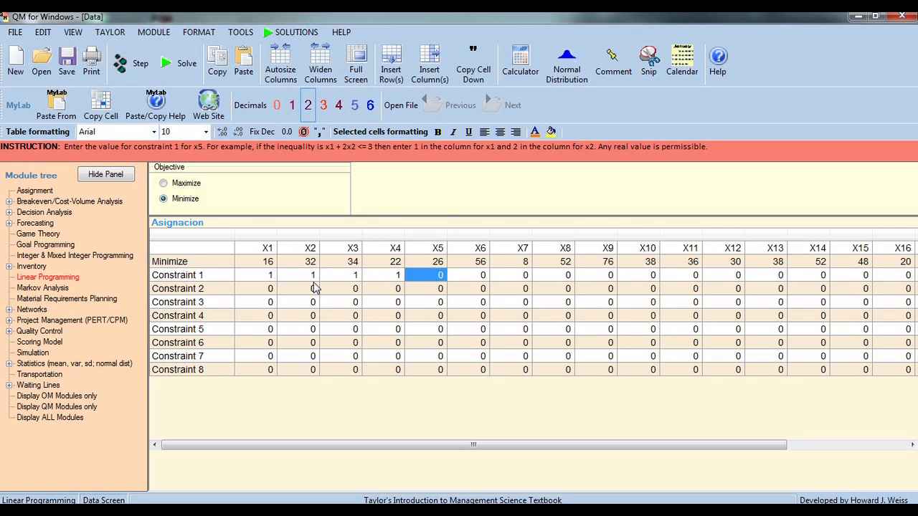
pyautogui.press('Right')
pyautogui.press('Right')
pyautogui.press('Right')
pyautogui.press('Right')
pyautogui.press('Right')
pyautogui.press('Right')
pyautogui.press('Right')
pyautogui.press('Right')
pyautogui.press('Right')
pyautogui.press('Right')
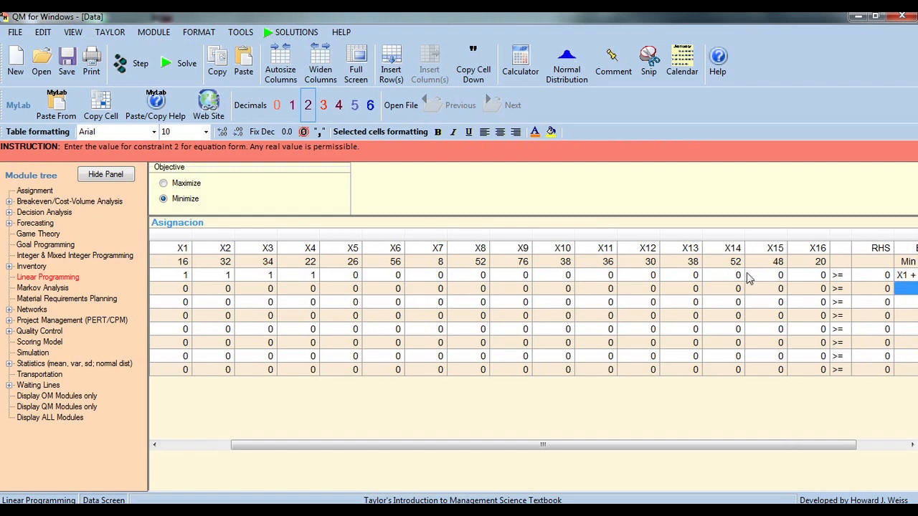
pyautogui.click(838, 277)
pyautogui.click(907, 284)
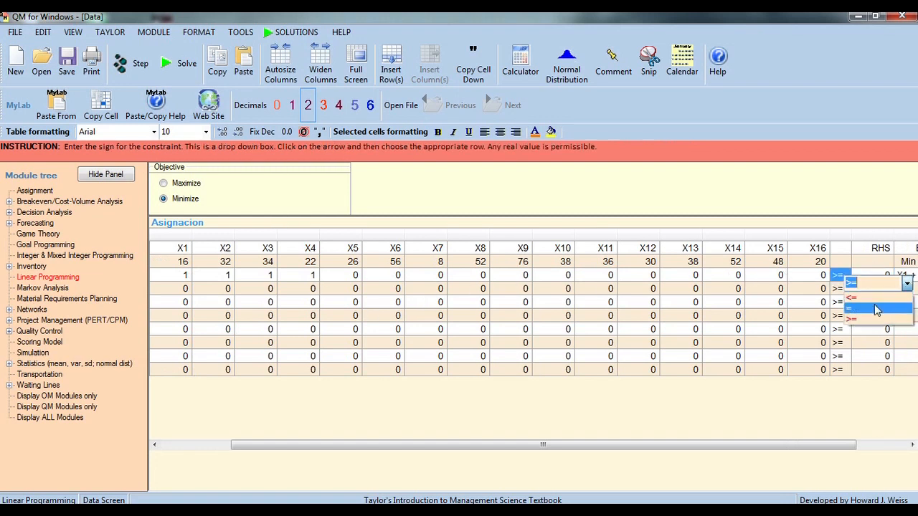
pyautogui.click(859, 296)
pyautogui.click(873, 275)
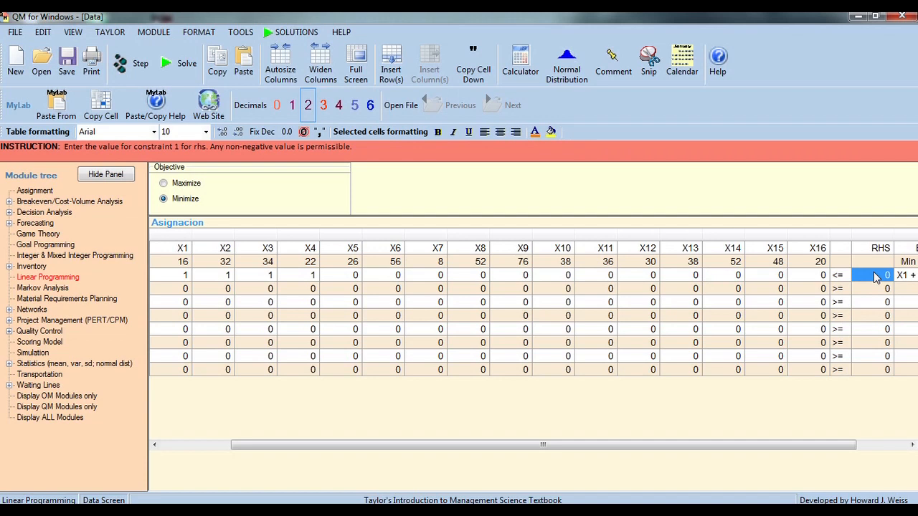
pyautogui.write('1')
# Enter a coefficient of 1 for each of X5 through X8 in the Constraint 2 row.
pyautogui.press('Left')
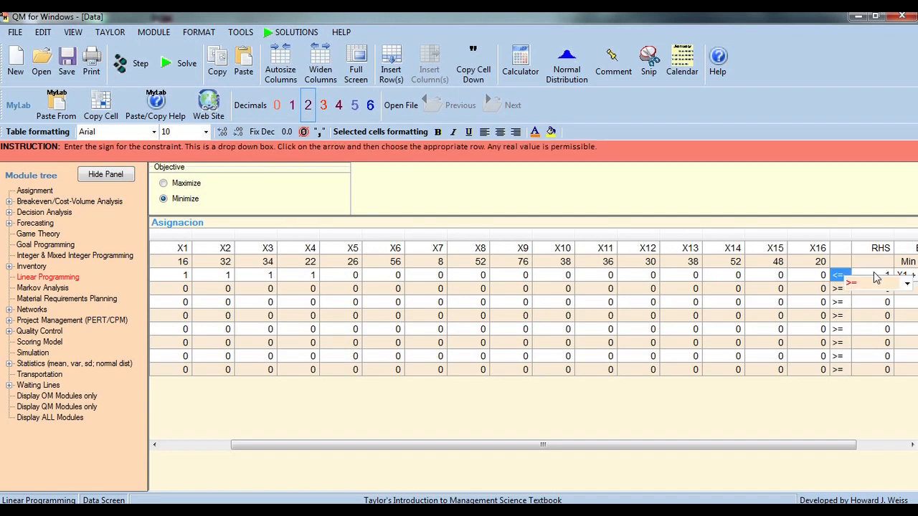
pyautogui.press('Left')
pyautogui.press('Left')
pyautogui.press('Left')
pyautogui.press('Left')
pyautogui.press('Left')
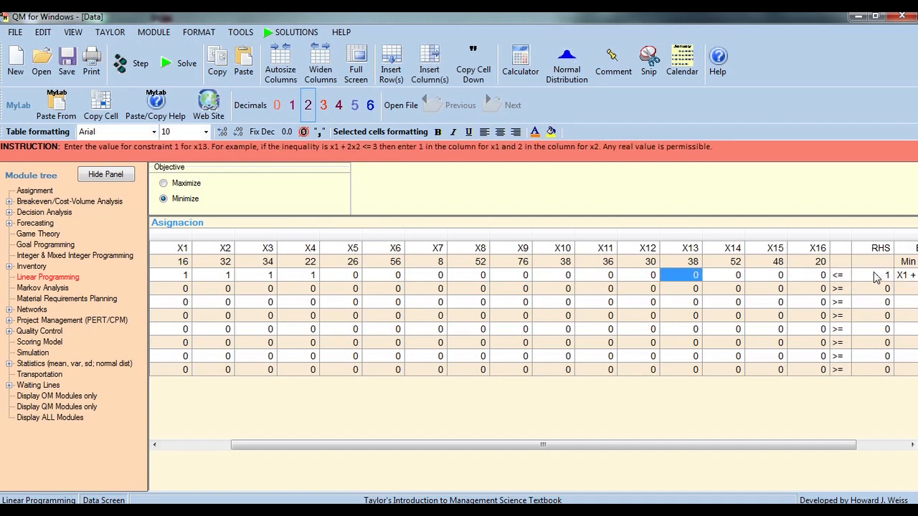
pyautogui.press('Home')
pyautogui.press('Down')
pyautogui.press('Right')
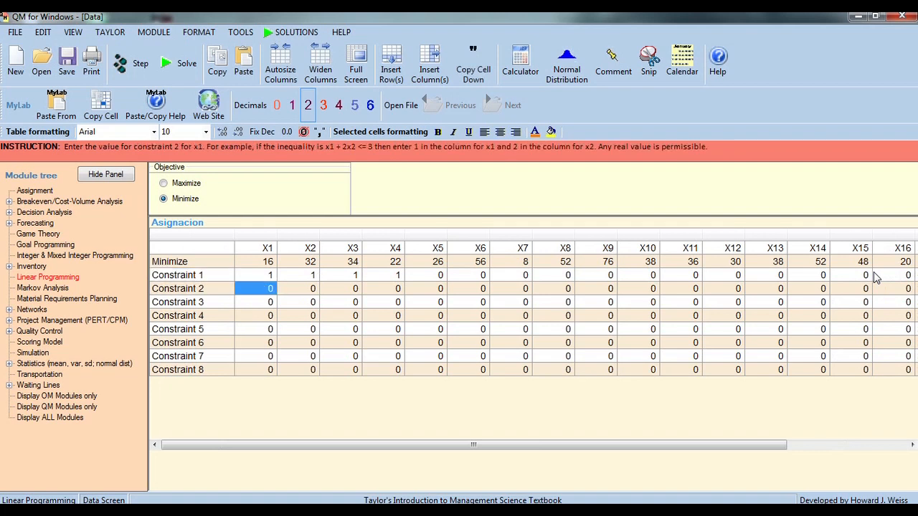
pyautogui.press('Right')
pyautogui.press('Right')
pyautogui.press('Right')
pyautogui.press('Right')
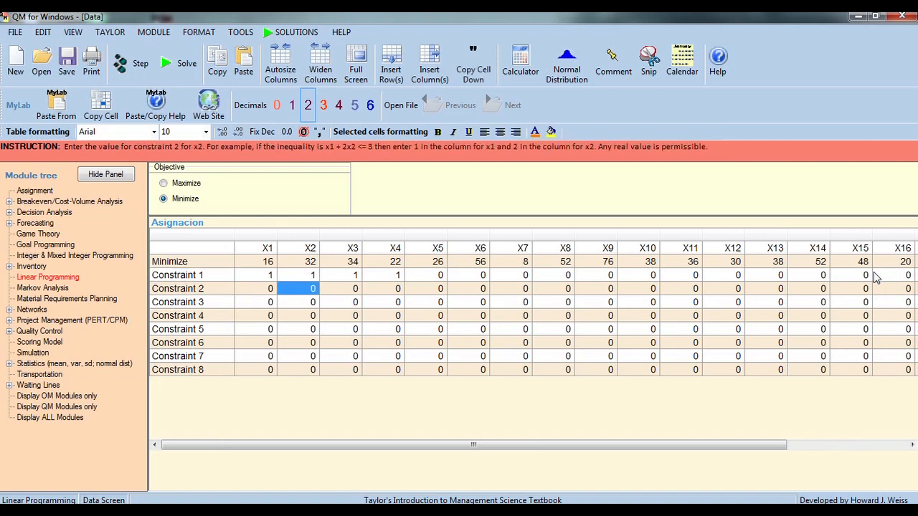
pyautogui.write('1')
pyautogui.press('Return')
pyautogui.write('1')
pyautogui.press('Return')
pyautogui.write('1')
pyautogui.press('Return')
pyautogui.write('1')
pyautogui.press('Return')
# Set Constraint 2's sign to <= and its right-hand side (RHS) to 1.
pyautogui.press('Right')
pyautogui.press('Right')
pyautogui.press('Right')
pyautogui.press('Right')
pyautogui.press('Right')
pyautogui.press('Right')
pyautogui.press('Right')
pyautogui.press('Right')
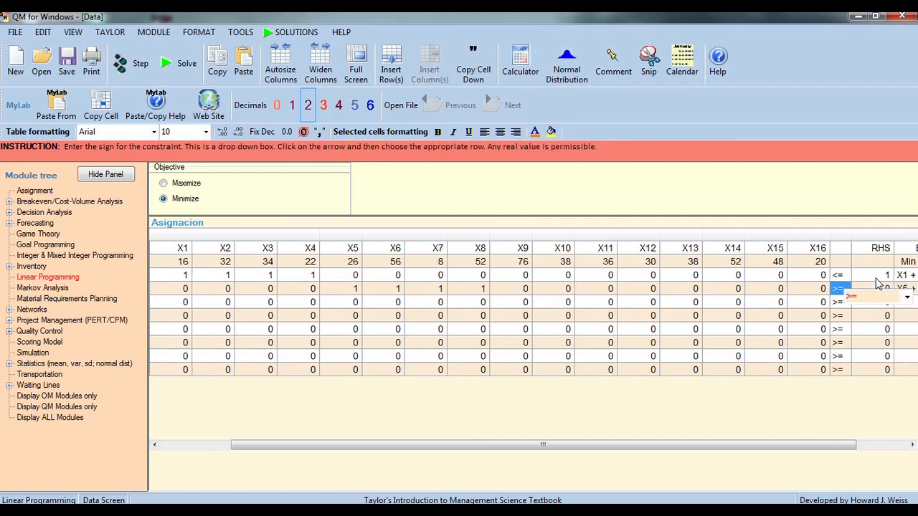
pyautogui.click(908, 298)
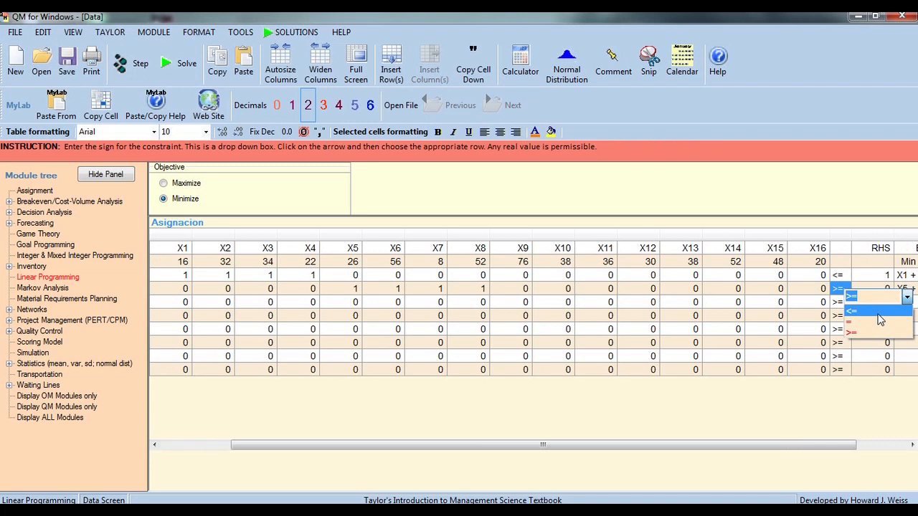
pyautogui.click(882, 311)
pyautogui.press('Return')
pyautogui.write('1')
pyautogui.click(881, 300)
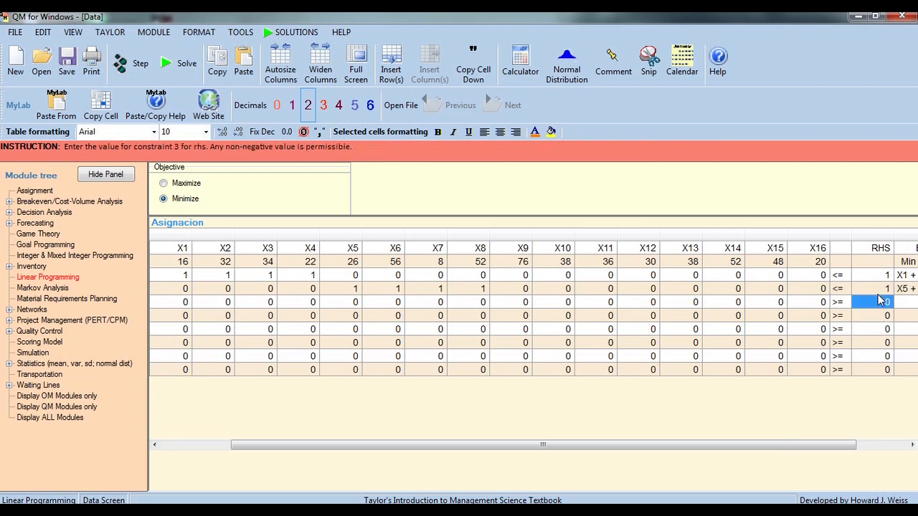
# Enter a coefficient of 1 for each of X8 through X11 in the Constraint 3 row.
pyautogui.press('Left')
pyautogui.press('Up')
pyautogui.press('Left')
pyautogui.press('Left')
pyautogui.press('Left')
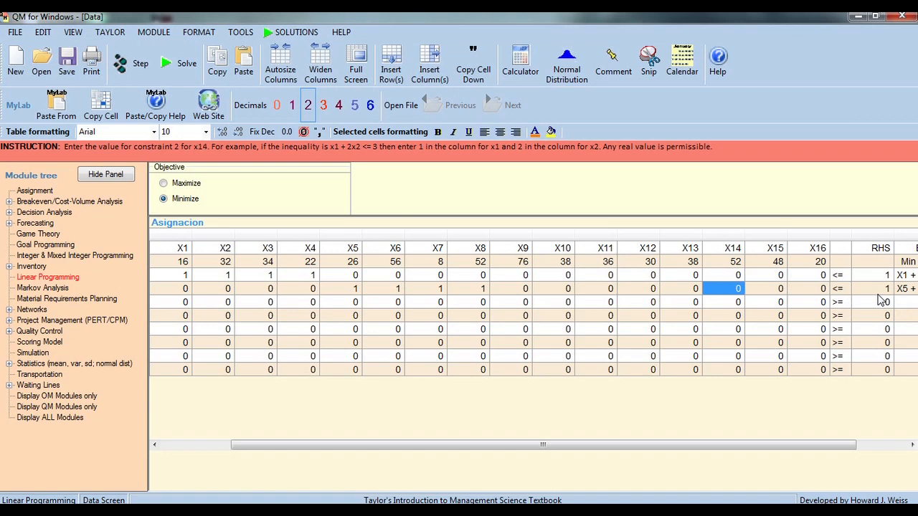
pyautogui.press('Left')
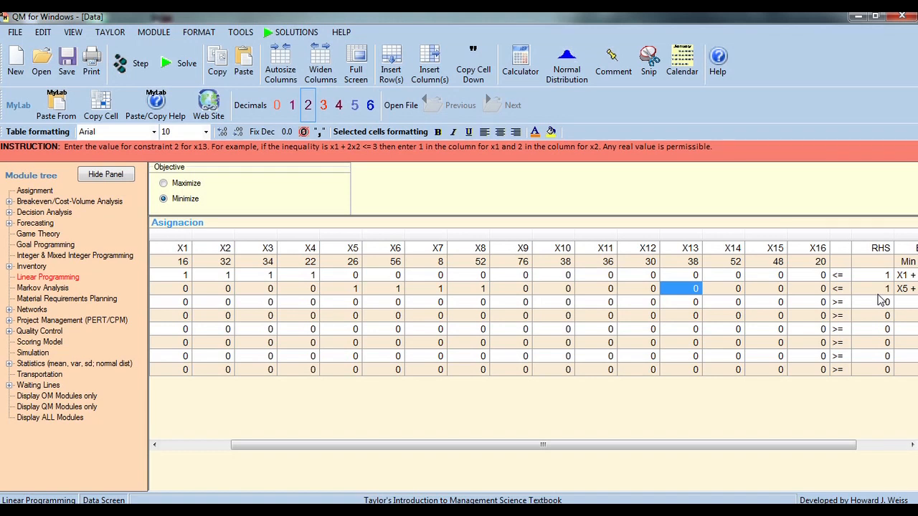
pyautogui.press('Left')
pyautogui.press('Left')
pyautogui.press('Left')
pyautogui.press('Left')
pyautogui.press('Left')
pyautogui.press('Left')
pyautogui.press('Left')
pyautogui.press('Left')
pyautogui.press('Left')
pyautogui.press('Left')
pyautogui.press('Left')
pyautogui.press('Left')
pyautogui.press('Left')
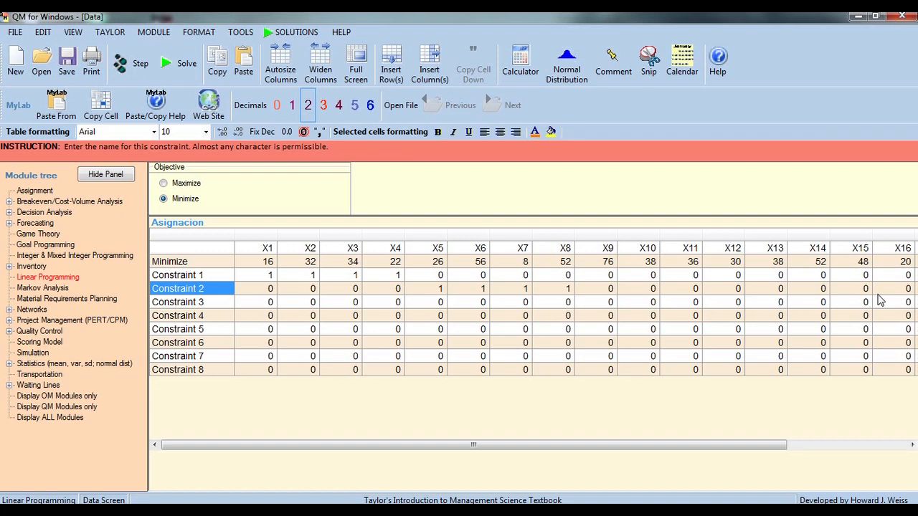
pyautogui.press('Down')
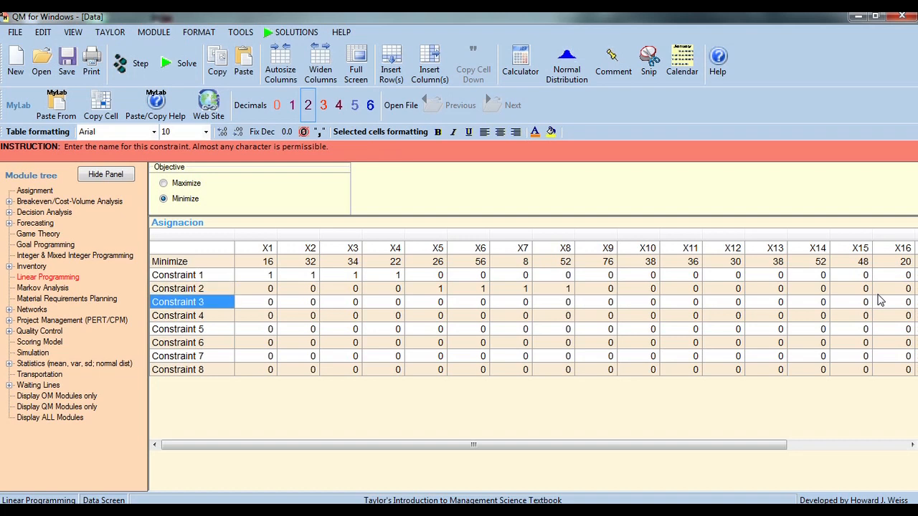
pyautogui.press('Right')
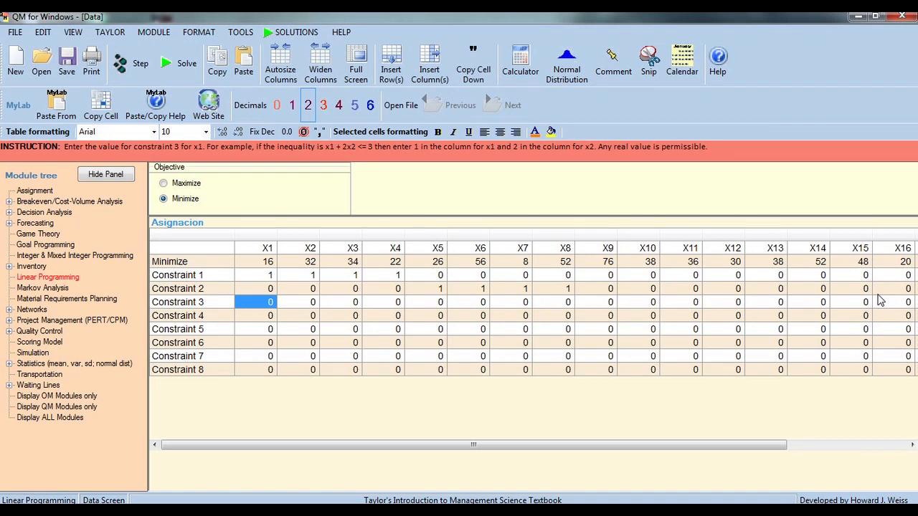
pyautogui.press('Right')
pyautogui.press('Right')
pyautogui.press('Right')
pyautogui.press('Right')
pyautogui.press('Right')
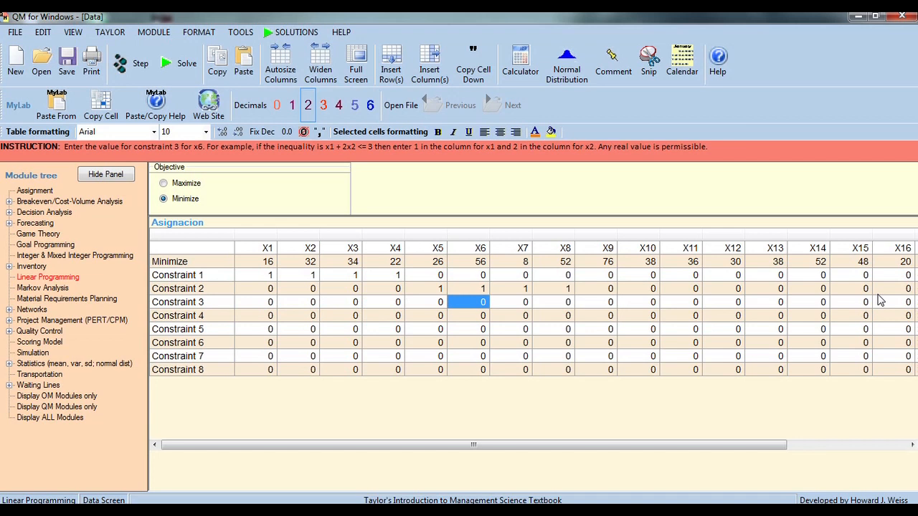
pyautogui.press('Right')
pyautogui.press('Right')
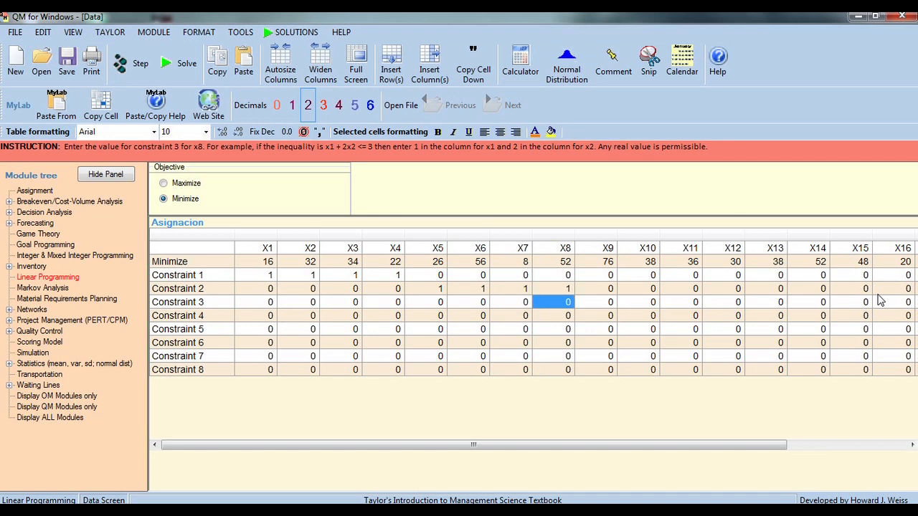
pyautogui.write('1')
pyautogui.press('Right')
pyautogui.write('1')
pyautogui.press('Right')
pyautogui.write('1')
pyautogui.press('Right')
pyautogui.write('1')
pyautogui.press('Right')
pyautogui.press('Right')
pyautogui.press('Right')
pyautogui.press('Right')
pyautogui.press('Right')
pyautogui.press('Right')
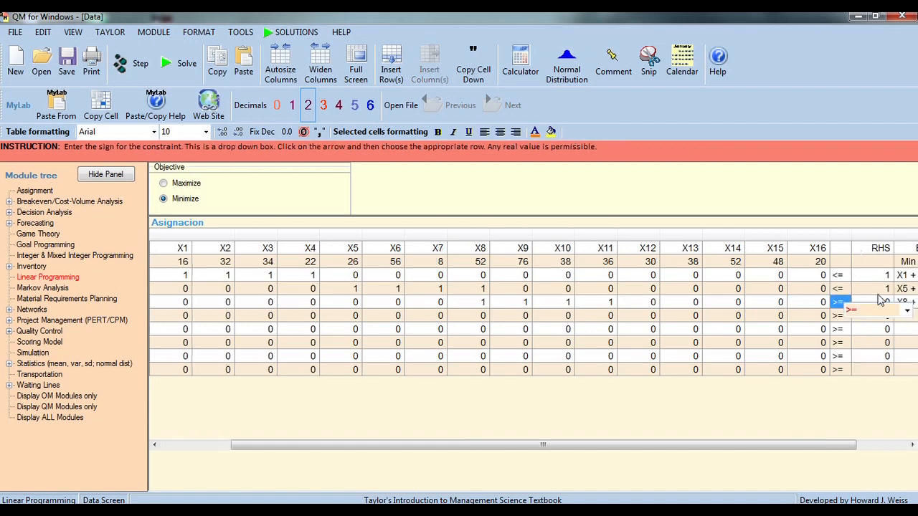
# Reset the coefficients of X8 through X11 in the Constraint 3 row to 0.
pyautogui.press('Left')
pyautogui.press('Left')
pyautogui.press('Left')
pyautogui.press('Left')
pyautogui.press('Left')
pyautogui.press('Left')
pyautogui.press('Left')
pyautogui.press('Left')
pyautogui.press('Left')
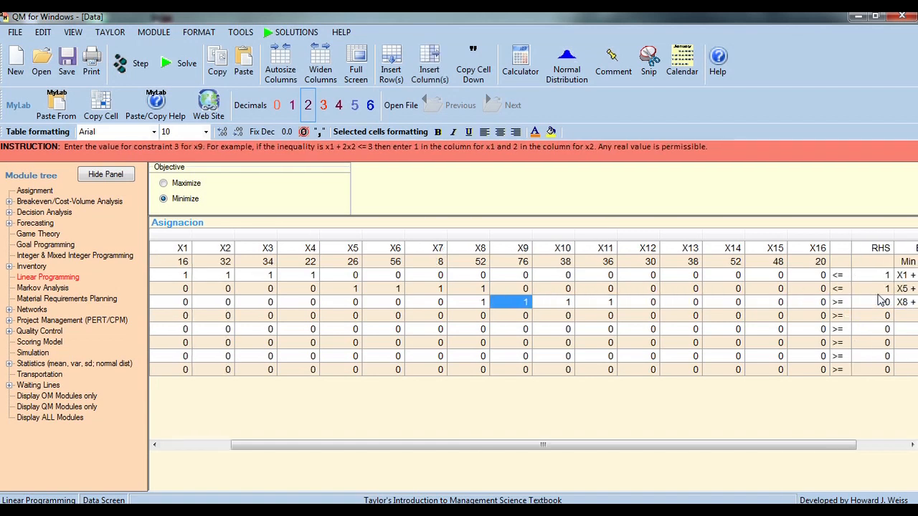
pyautogui.write('0')
pyautogui.press('Right')
pyautogui.write('0')
pyautogui.press('Right')
pyautogui.write('0')
pyautogui.press('Right')
pyautogui.write('0')
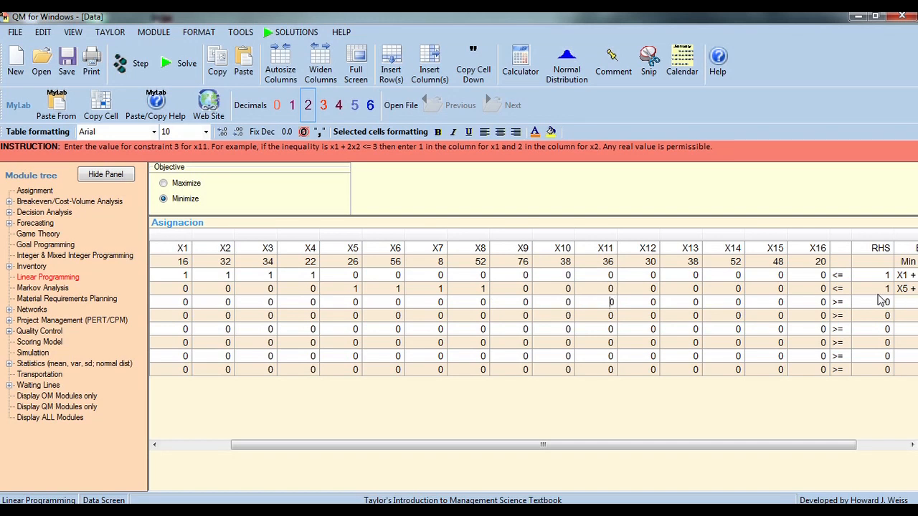
# Enter a coefficient of 1 for each of X9 through X12 in the Constraint 3 row.
pyautogui.press('Left')
pyautogui.press('Left')
pyautogui.press('Left')
pyautogui.press('Left')
pyautogui.press('Left')
pyautogui.press('Left')
pyautogui.press('Left')
pyautogui.press('Left')
pyautogui.press('Left')
pyautogui.press('Left')
pyautogui.press('Left')
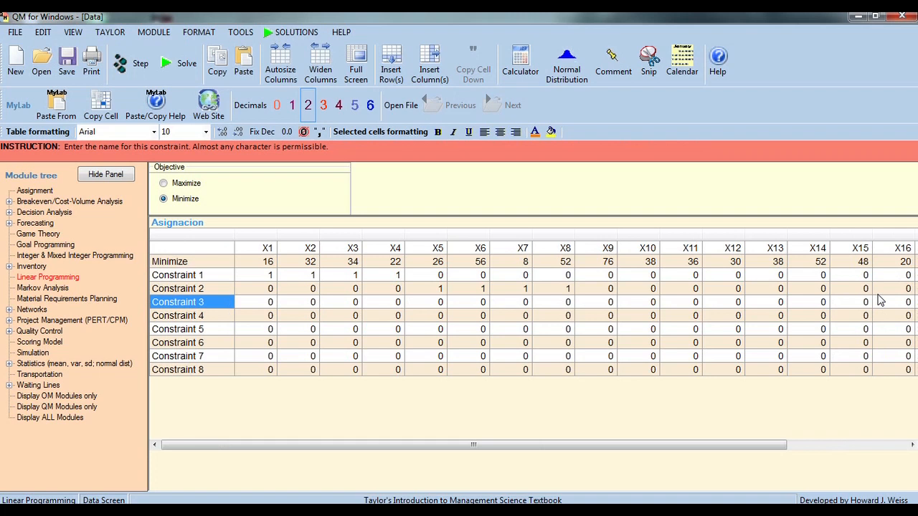
pyautogui.press('Right')
pyautogui.press('Right')
pyautogui.press('Right')
pyautogui.press('Right')
pyautogui.press('Right')
pyautogui.press('Right')
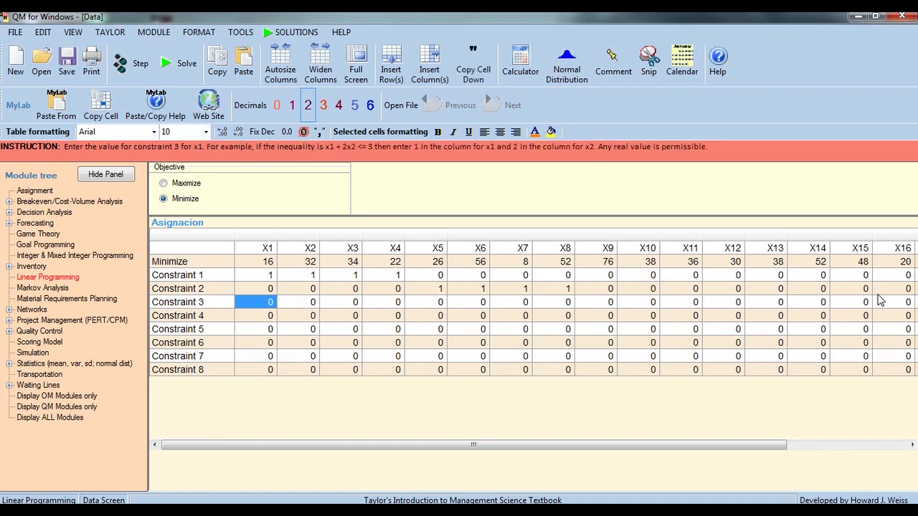
pyautogui.press('Right')
pyautogui.press('Right')
pyautogui.press('Right')
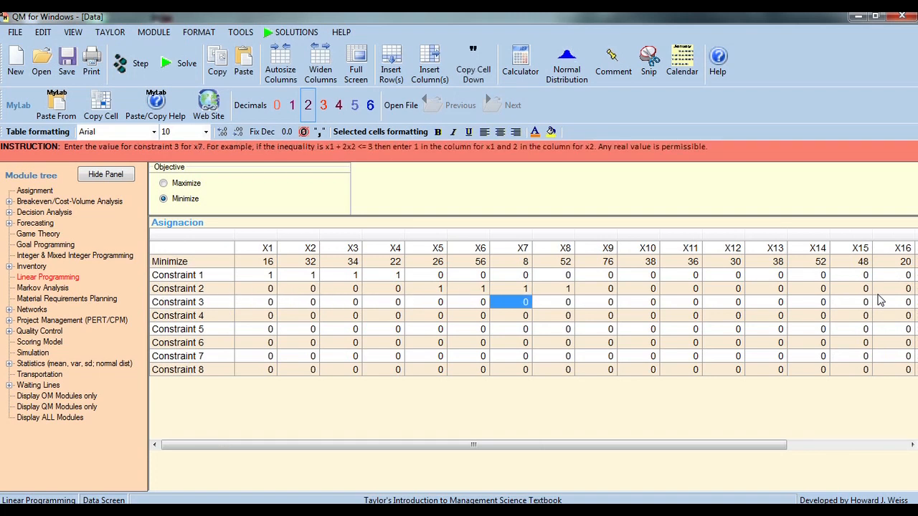
pyautogui.write('1')
pyautogui.press('Right')
pyautogui.write('1')
pyautogui.press('Right')
pyautogui.write('1')
pyautogui.press('Right')
pyautogui.write('1')
# Set Constraint 3's sign to <= and its right-hand side (RHS) to 1.
pyautogui.press('Right')
pyautogui.press('Right')
pyautogui.press('Right')
pyautogui.press('Right')
pyautogui.press('Right')
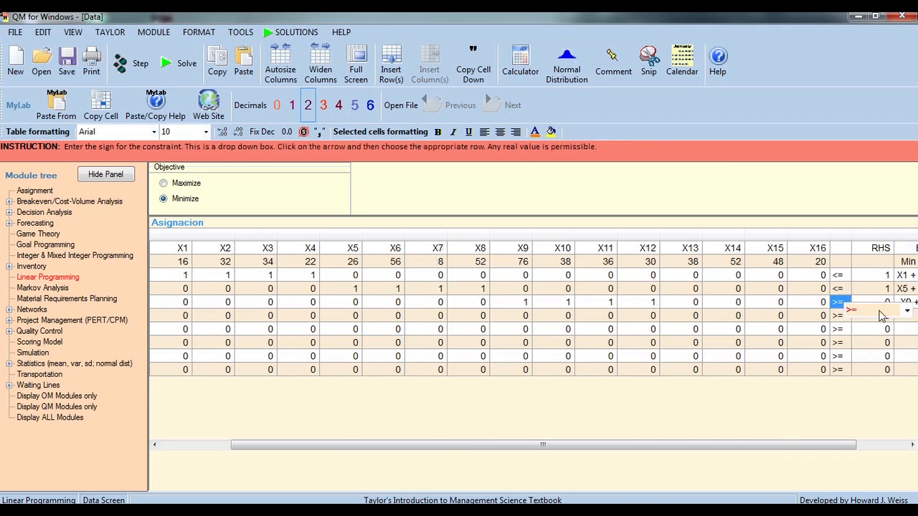
pyautogui.click(908, 310)
pyautogui.click(864, 324)
pyautogui.click(880, 307)
pyautogui.write('1')
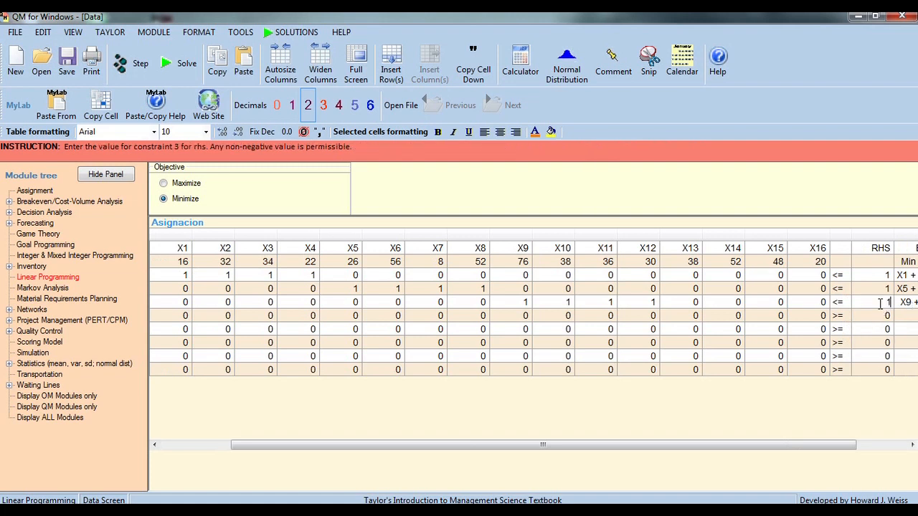
pyautogui.press('Return')
# Enter a coefficient of 1 for each of X13 through X16 in the Constraint 4 row.
pyautogui.press('Left')
pyautogui.press('Left')
pyautogui.press('Left')
pyautogui.press('Left')
pyautogui.press('Left')
pyautogui.press('Left')
pyautogui.press('Left')
pyautogui.press('Left')
pyautogui.press('Left')
pyautogui.press('Left')
pyautogui.press('Left')
pyautogui.press('Left')
pyautogui.press('Left')
pyautogui.press('Left')
pyautogui.press('Left')
pyautogui.press('Left')
pyautogui.press('Left')
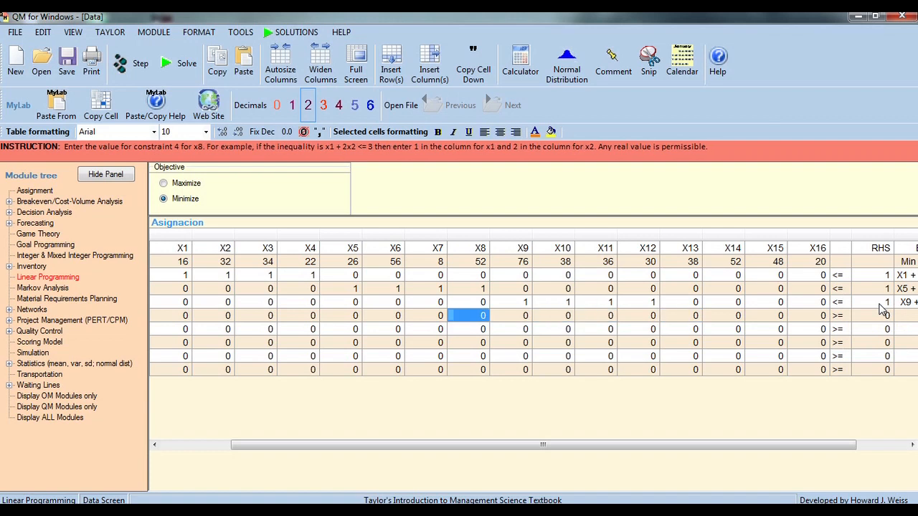
pyautogui.press('Right')
pyautogui.press('Left')
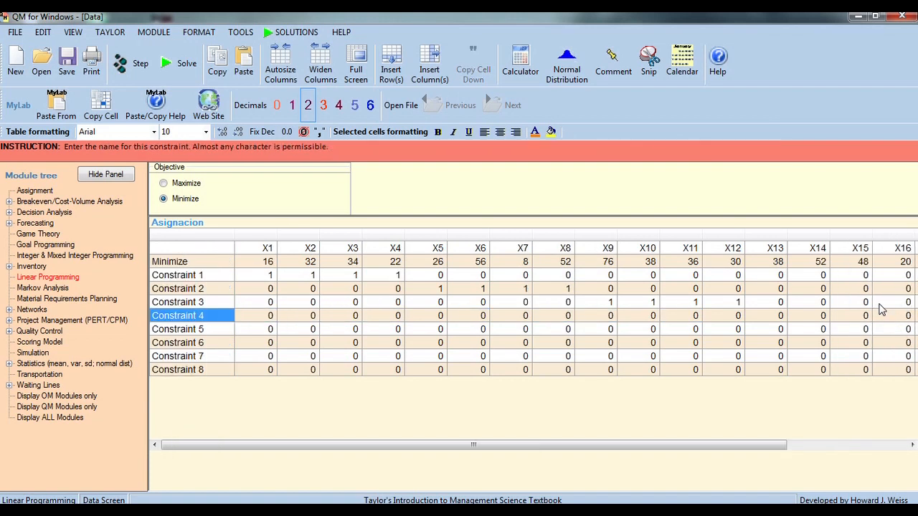
pyautogui.press('Right')
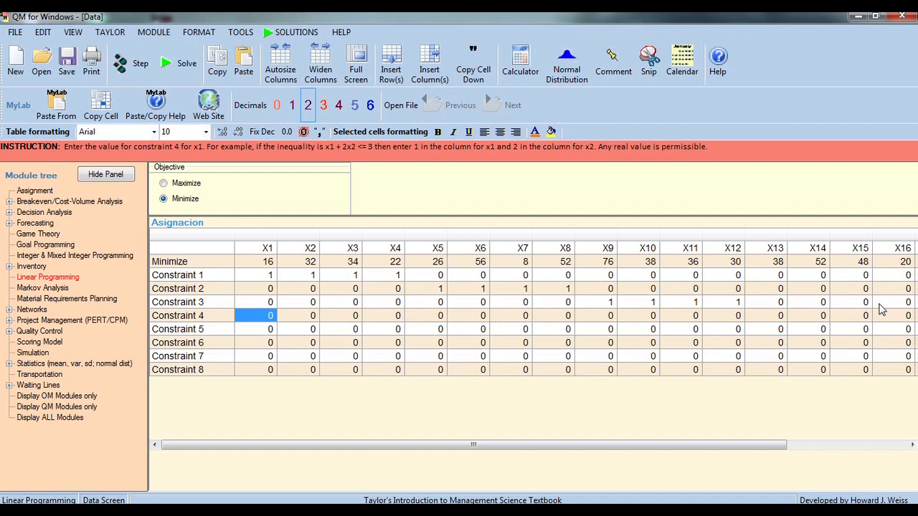
pyautogui.press('Right')
pyautogui.press('Right')
pyautogui.press('Right')
pyautogui.press('Right')
pyautogui.press('Right')
pyautogui.press('Right')
pyautogui.press('Right')
pyautogui.press('Right')
pyautogui.press('Right')
pyautogui.press('Right')
pyautogui.press('Right')
pyautogui.press('Right')
pyautogui.press('Right')
pyautogui.press('Right')
pyautogui.press('Right')
pyautogui.press('Right')
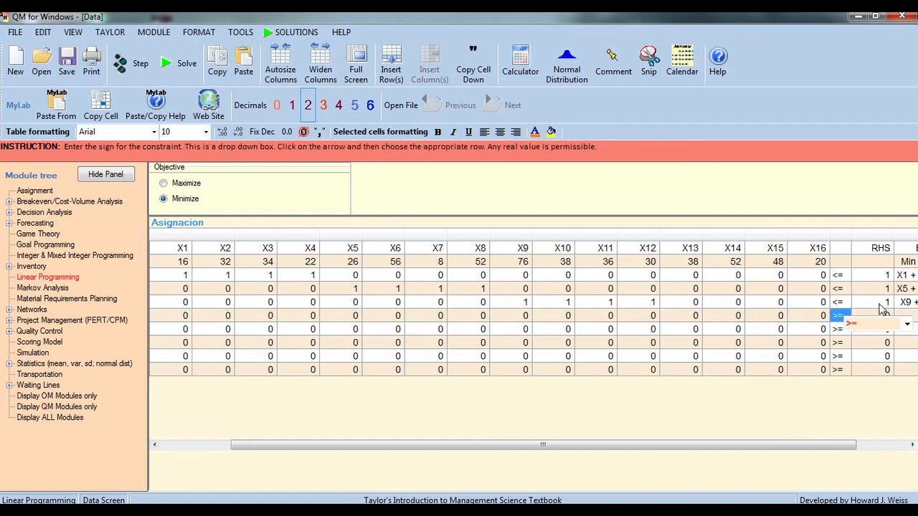
pyautogui.press('Left')
pyautogui.write('1')
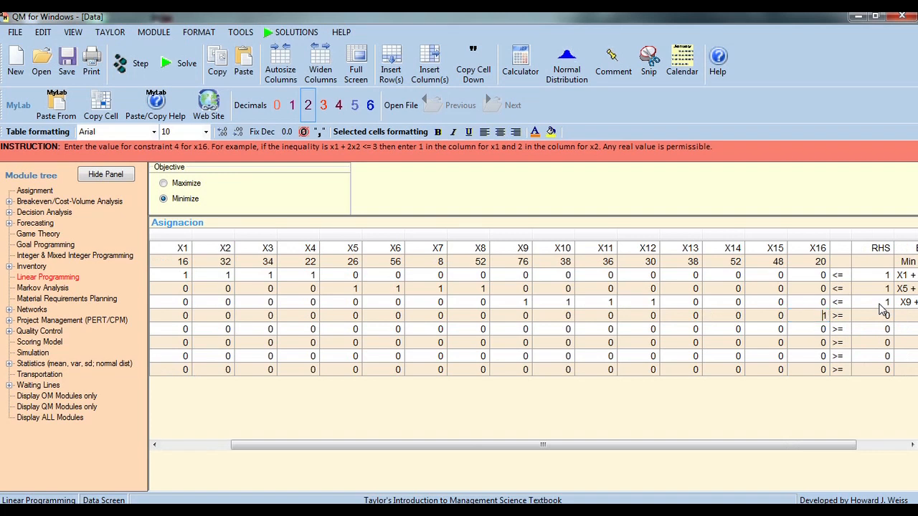
pyautogui.press('Left')
pyautogui.write('1')
pyautogui.press('Left')
pyautogui.write('1')
pyautogui.press('Left')
pyautogui.write('1')
pyautogui.press('Left')
# Set Constraint 4's sign to <= and its right-hand side (RHS) to 1.
pyautogui.press('Right')
pyautogui.press('Right')
pyautogui.press('Right')
pyautogui.press('Right')
pyautogui.press('Right')
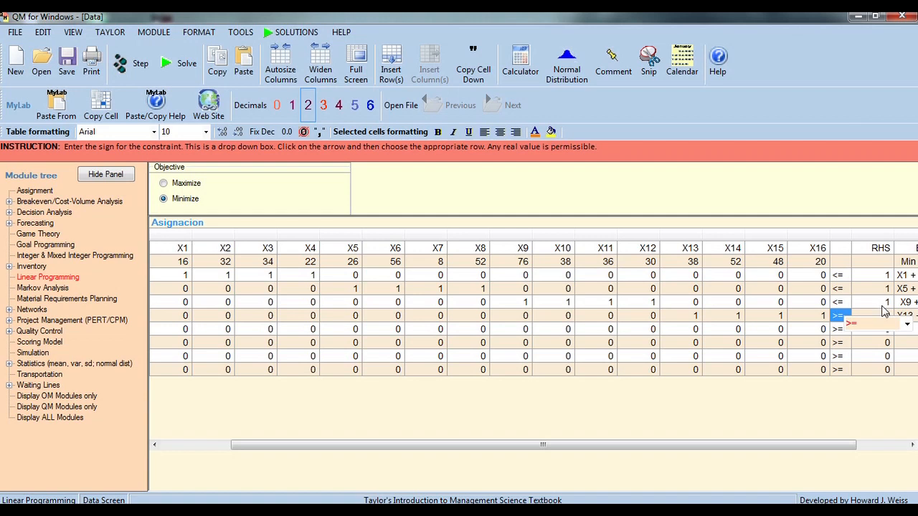
pyautogui.click(907, 324)
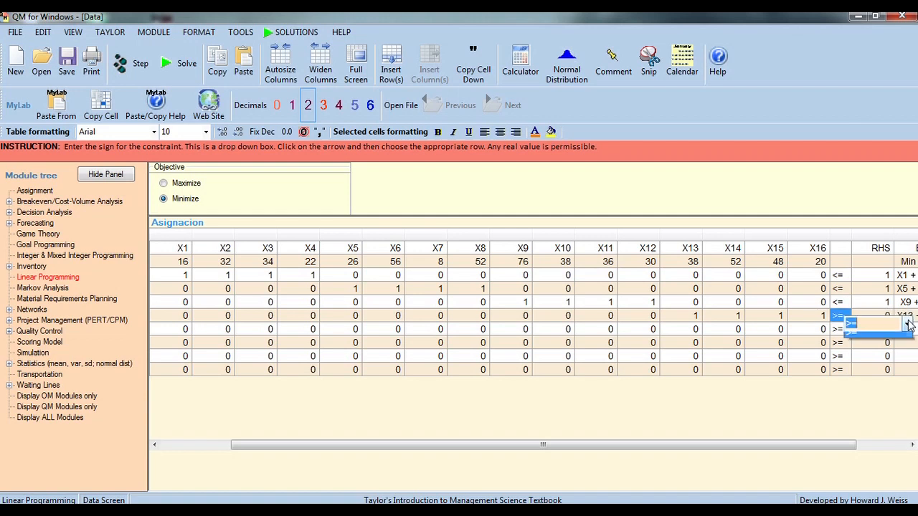
pyautogui.click(868, 335)
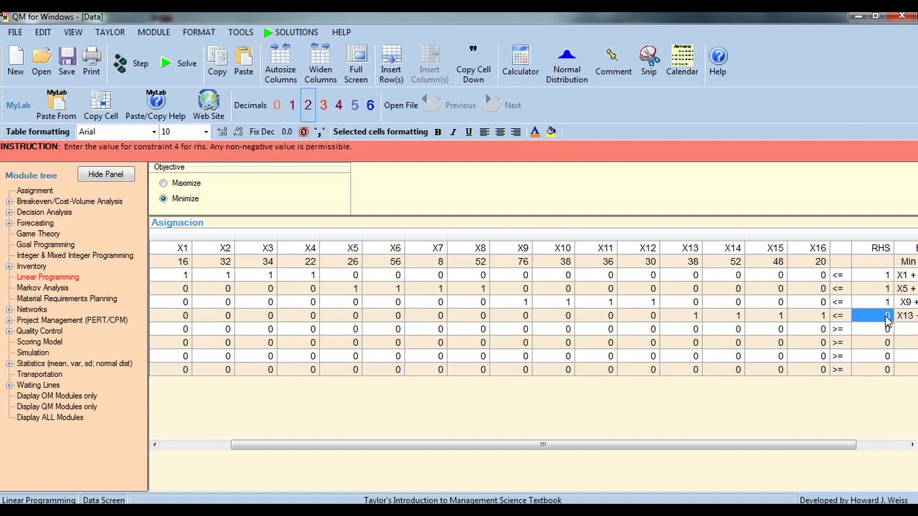
pyautogui.press('Down')
# Enter a coefficient of 1 for each of X1, X5, X9 and X13 in the Constraint 5 row.
pyautogui.press('Left')
pyautogui.press('Left')
pyautogui.press('Left')
pyautogui.press('Left')
pyautogui.press('Left')
pyautogui.press('Left')
pyautogui.press('Left')
pyautogui.press('Left')
pyautogui.press('Left')
pyautogui.press('Left')
pyautogui.press('Left')
pyautogui.press('Left')
pyautogui.press('Left')
pyautogui.press('Left')
pyautogui.press('Left')
pyautogui.press('Left')
pyautogui.press('Left')
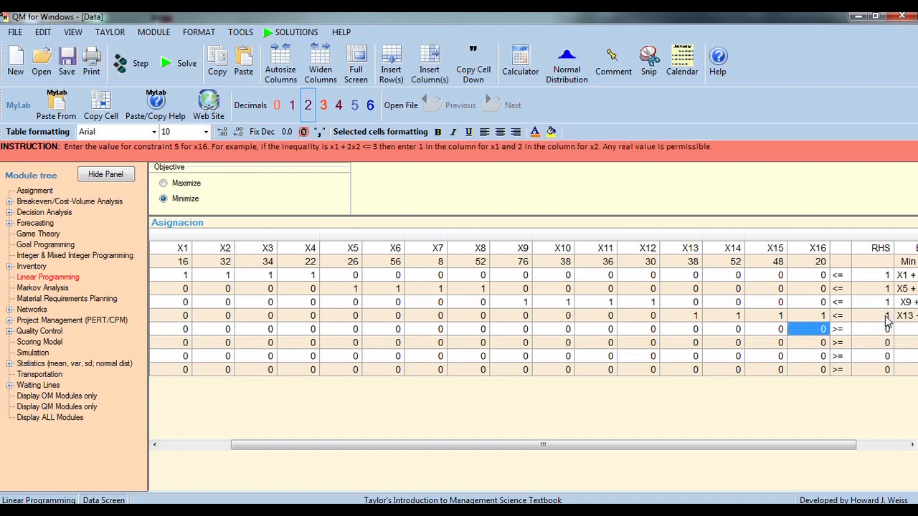
pyautogui.press('Right')
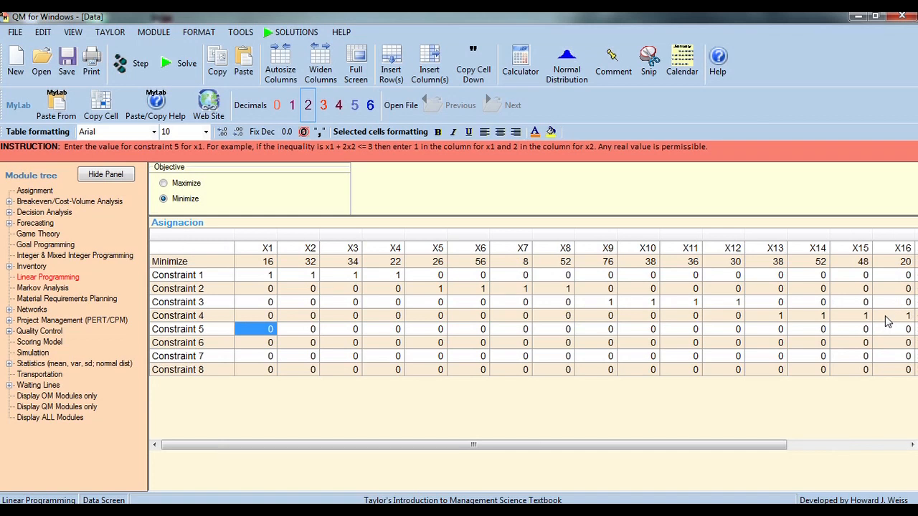
pyautogui.write('1')
pyautogui.press('Right')
pyautogui.press('Right')
pyautogui.press('Right')
pyautogui.press('Right')
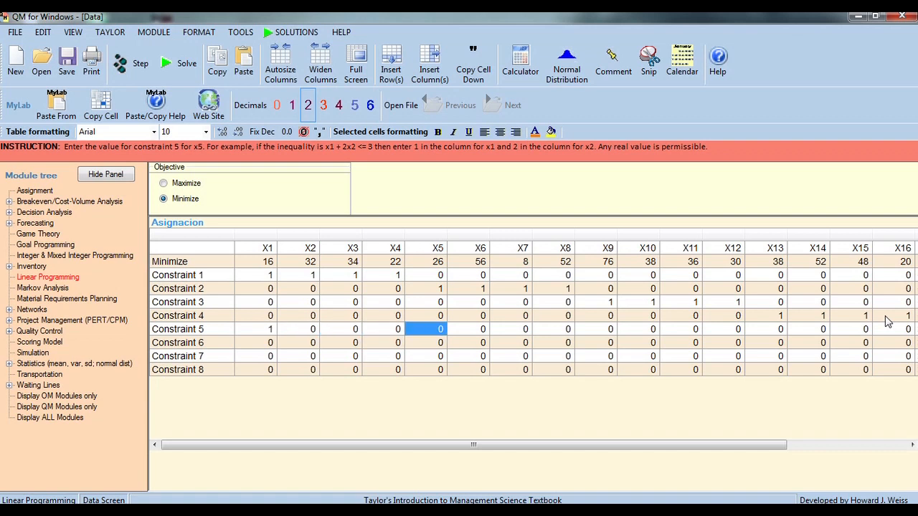
pyautogui.write('1')
pyautogui.press('Right')
pyautogui.press('Right')
pyautogui.press('Right')
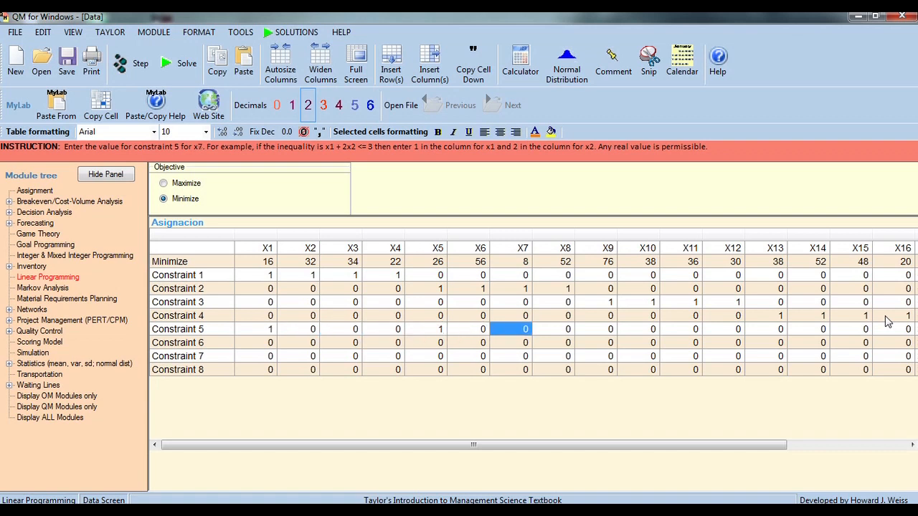
pyautogui.press('Right')
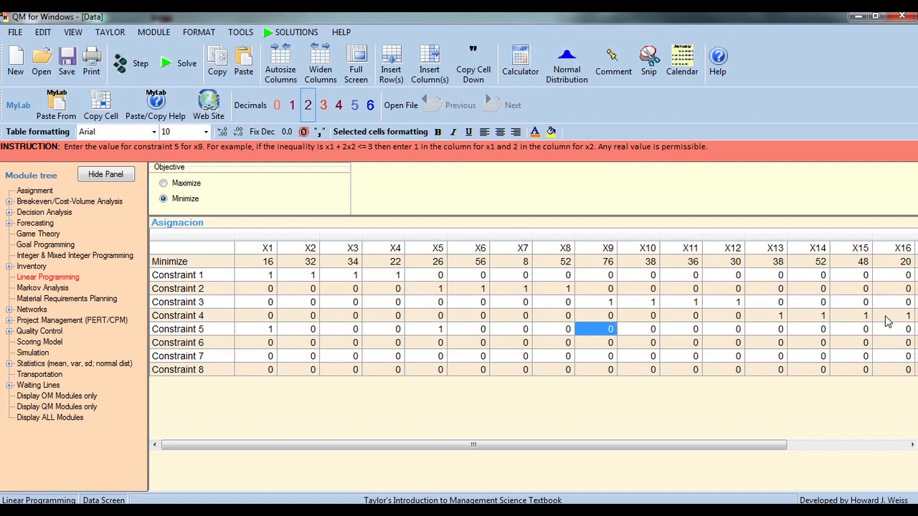
pyautogui.write('1')
pyautogui.press('Right')
pyautogui.press('Right')
pyautogui.press('Right')
pyautogui.press('Right')
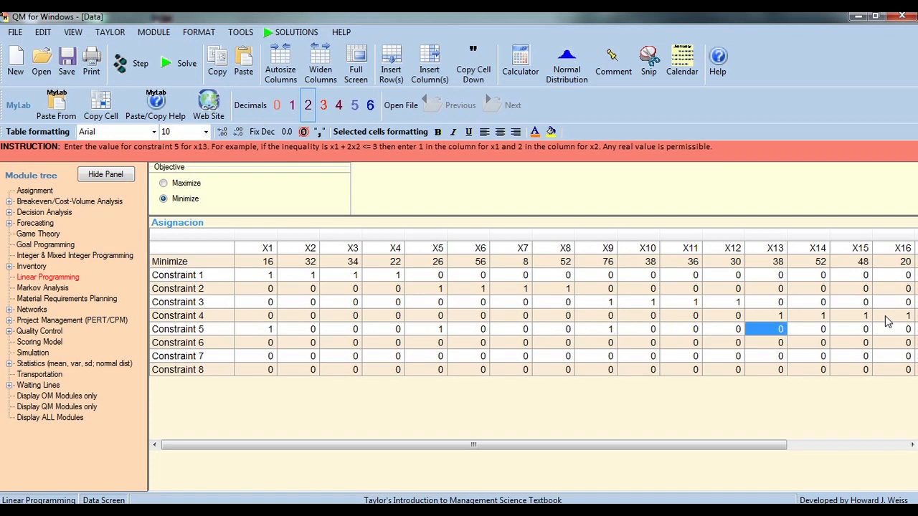
pyautogui.write('1')
# Set Constraint 5's sign to = and its right-hand side (RHS) to 1.
pyautogui.press('Right')
pyautogui.press('Right')
pyautogui.press('Right')
pyautogui.press('Right')
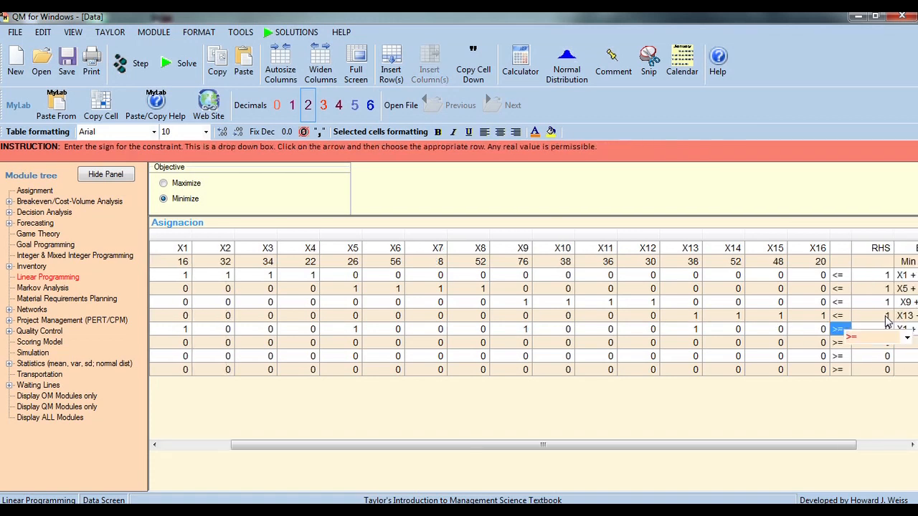
pyautogui.click(908, 337)
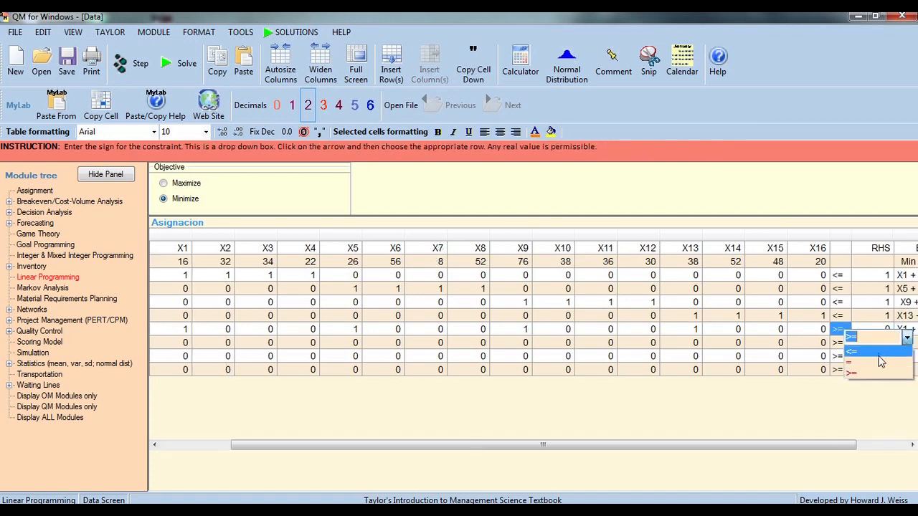
pyautogui.click(869, 362)
pyautogui.click(878, 329)
pyautogui.click(878, 329)
pyautogui.write('1')
# Enter a coefficient of 1 for each of X2, X6, X10 and X14 in the Constraint 6 row.
pyautogui.press('Left')
pyautogui.press('Left')
pyautogui.press('Left')
pyautogui.press('Left')
pyautogui.press('Left')
pyautogui.press('Left')
pyautogui.press('Left')
pyautogui.press('Left')
pyautogui.press('Left')
pyautogui.press('Left')
pyautogui.press('Left')
pyautogui.press('Left')
pyautogui.press('Left')
pyautogui.press('Left')
pyautogui.press('Left')
pyautogui.press('Left')
pyautogui.press('Left')
pyautogui.press('Left')
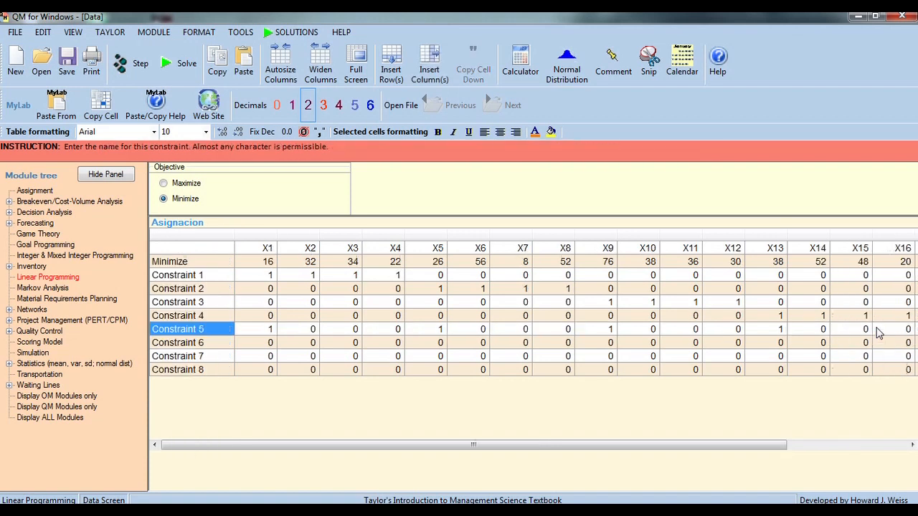
pyautogui.press('Down')
pyautogui.press('Right')
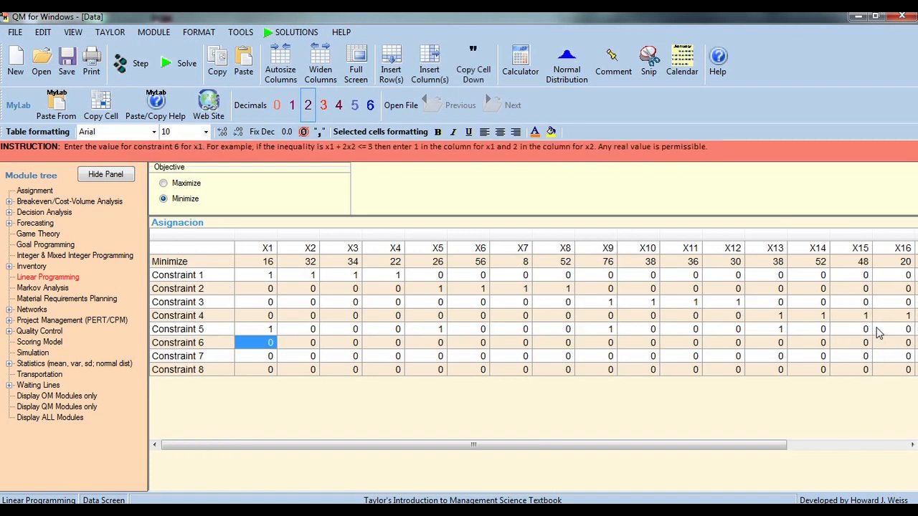
pyautogui.press('Right')
pyautogui.write('1')
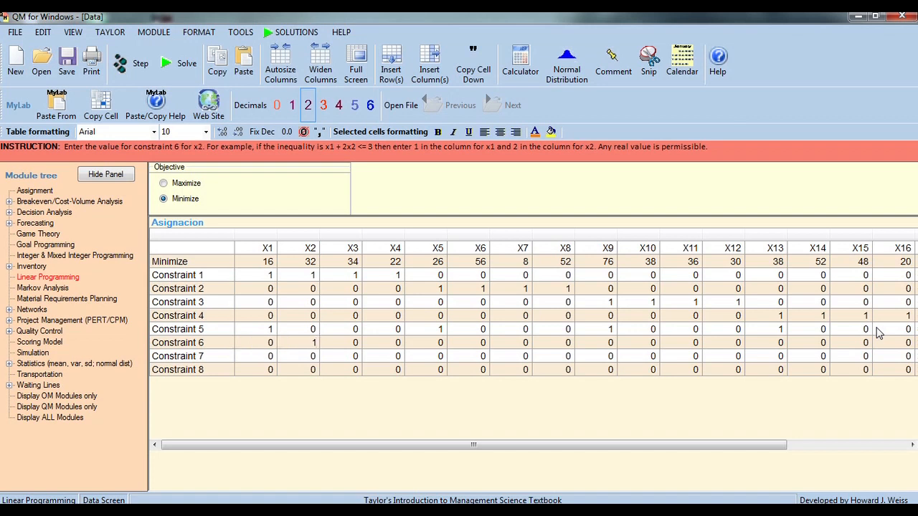
pyautogui.press('Right')
pyautogui.press('Right')
pyautogui.press('Right')
pyautogui.press('Right')
pyautogui.write('1')
pyautogui.press('Right')
pyautogui.press('Right')
pyautogui.press('Right')
pyautogui.press('Right')
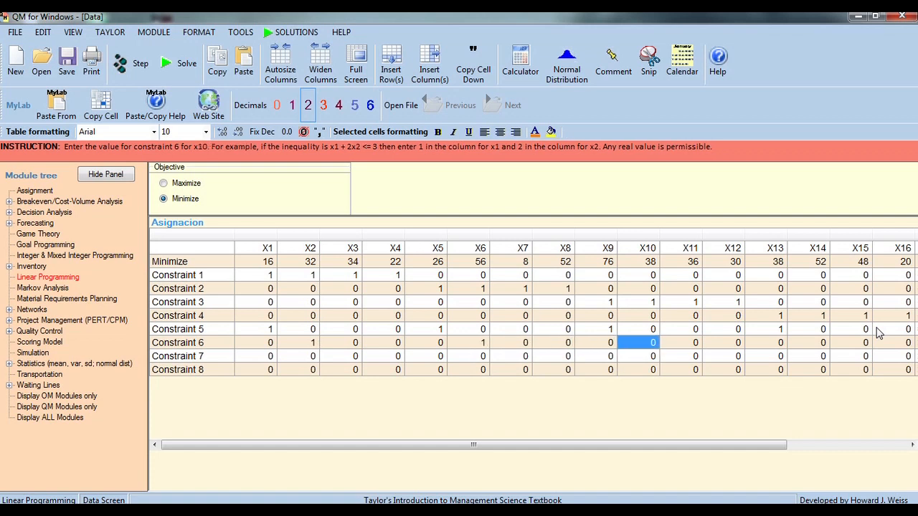
pyautogui.write('1')
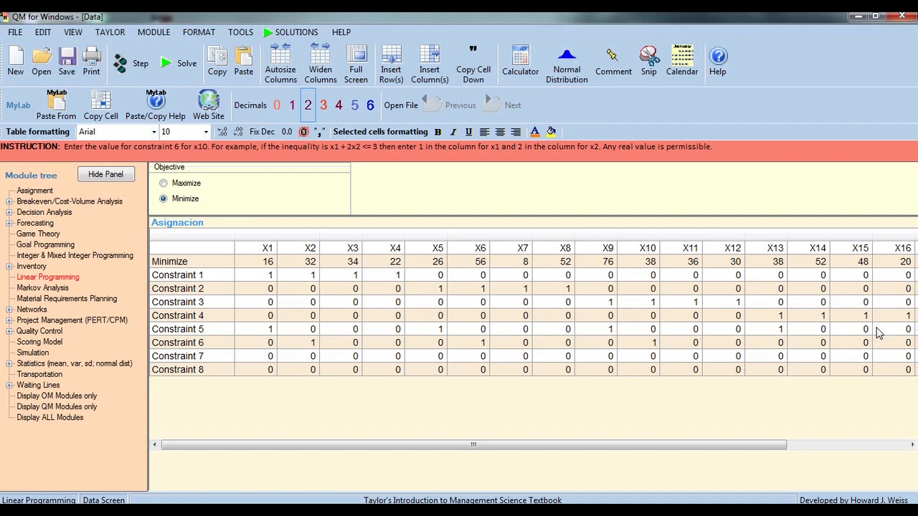
pyautogui.press('Right')
pyautogui.press('Right')
pyautogui.press('Right')
pyautogui.press('Right')
pyautogui.write('1')
# Set Constraint 6's sign to = and its right-hand side (RHS) to 1.
pyautogui.press('Right')
pyautogui.press('Right')
pyautogui.press('Right')
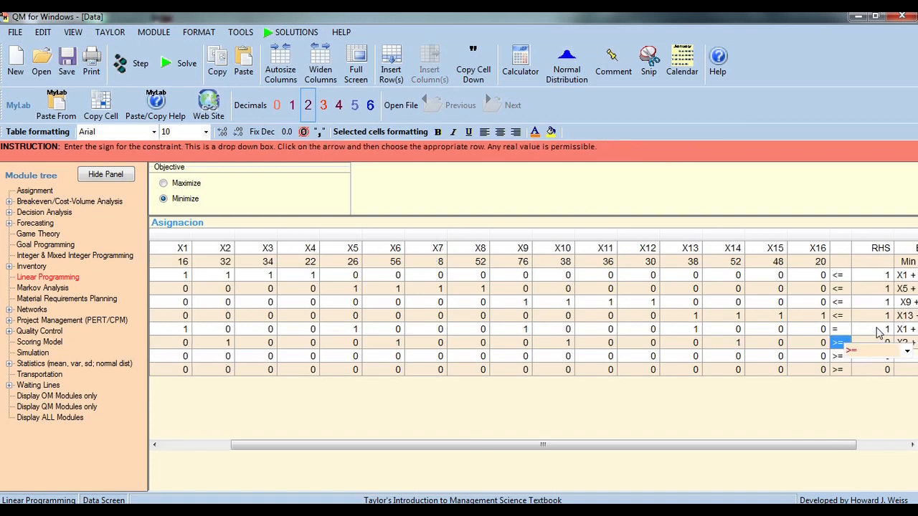
pyautogui.press('Left')
pyautogui.press('Left')
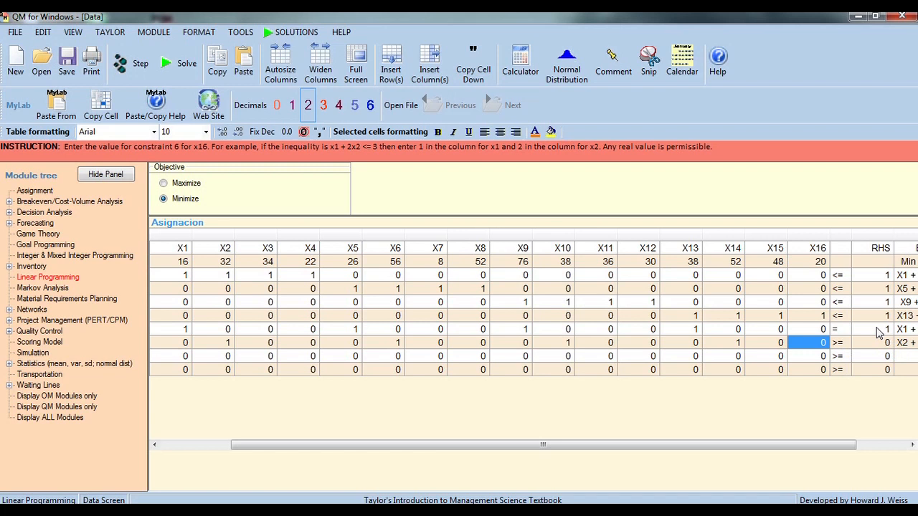
pyautogui.press('Right')
pyautogui.press('Right')
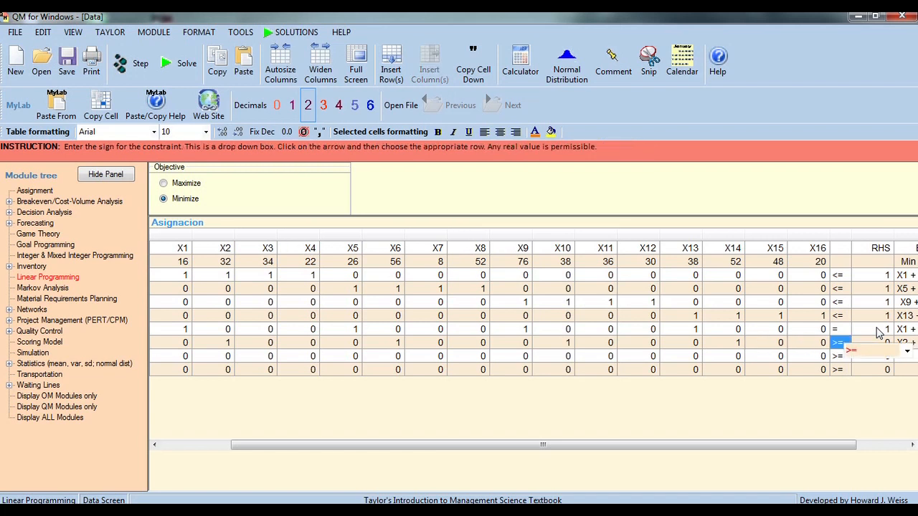
pyautogui.click(906, 351)
pyautogui.click(877, 376)
pyautogui.click(876, 346)
pyautogui.write('1')
# Enter a coefficient of 1 for each of X3, X7, X11 and X15 in the Constraint 7 row.
pyautogui.click(893, 357)
pyautogui.press('Left')
pyautogui.press('Left')
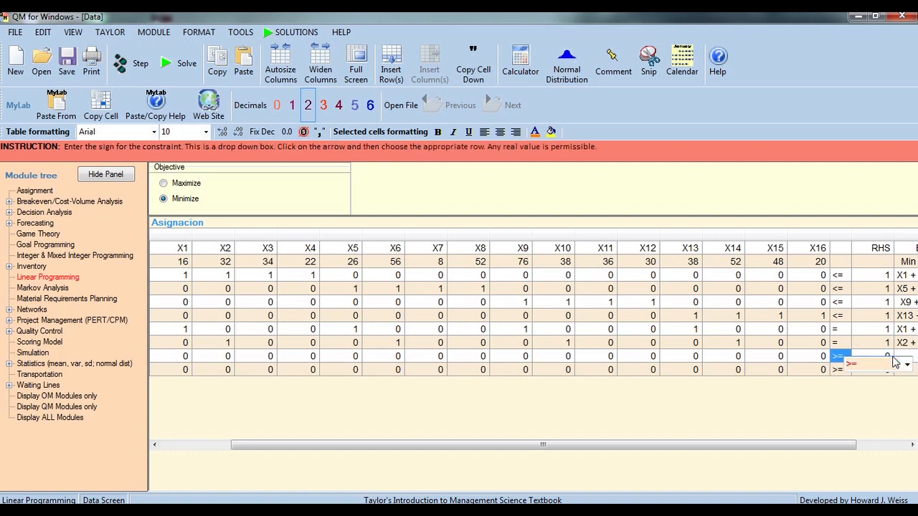
pyautogui.press('Left')
pyautogui.press('Left')
pyautogui.press('Left')
pyautogui.press('Left')
pyautogui.press('Left')
pyautogui.press('Left')
pyautogui.press('Left')
pyautogui.press('Left')
pyautogui.press('Left')
pyautogui.press('Left')
pyautogui.press('Left')
pyautogui.press('Left')
pyautogui.press('Left')
pyautogui.press('Left')
pyautogui.press('Left')
pyautogui.press('Left')
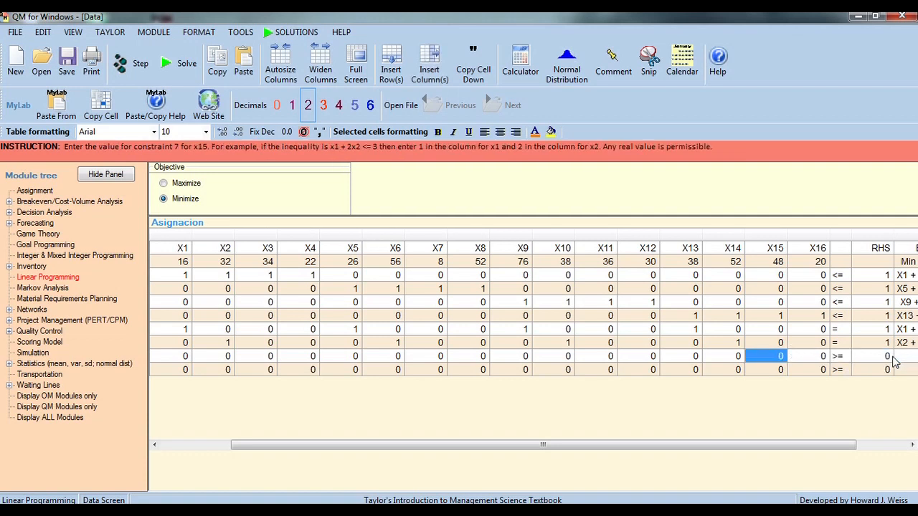
pyautogui.press('Right')
pyautogui.press('Right')
pyautogui.press('Right')
pyautogui.write('1')
pyautogui.press('Return')
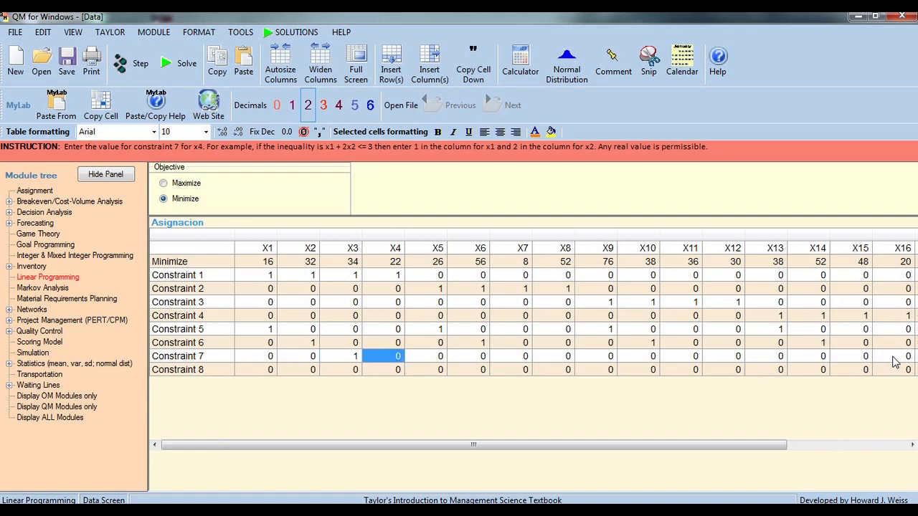
pyautogui.press('Right')
pyautogui.press('Right')
pyautogui.press('Right')
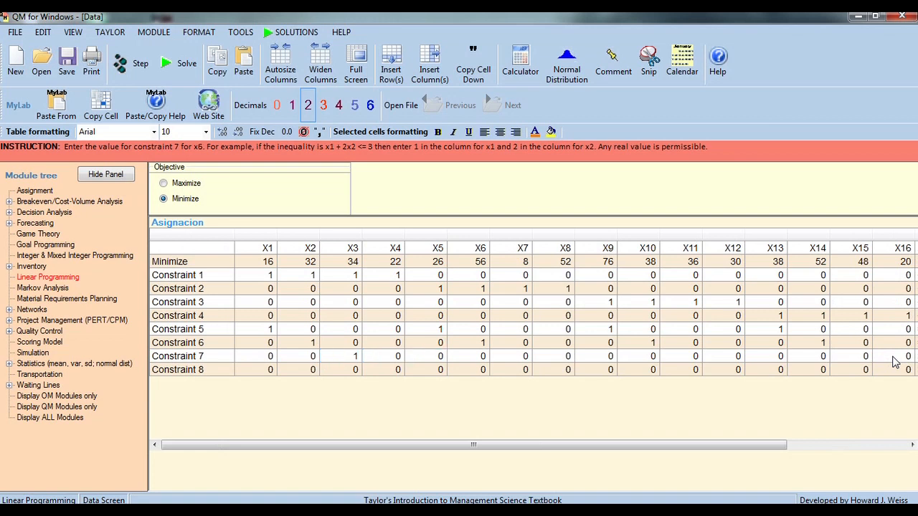
pyautogui.write('1')
pyautogui.press('Return')
pyautogui.press('Right')
pyautogui.press('Right')
pyautogui.press('Right')
pyautogui.write('1')
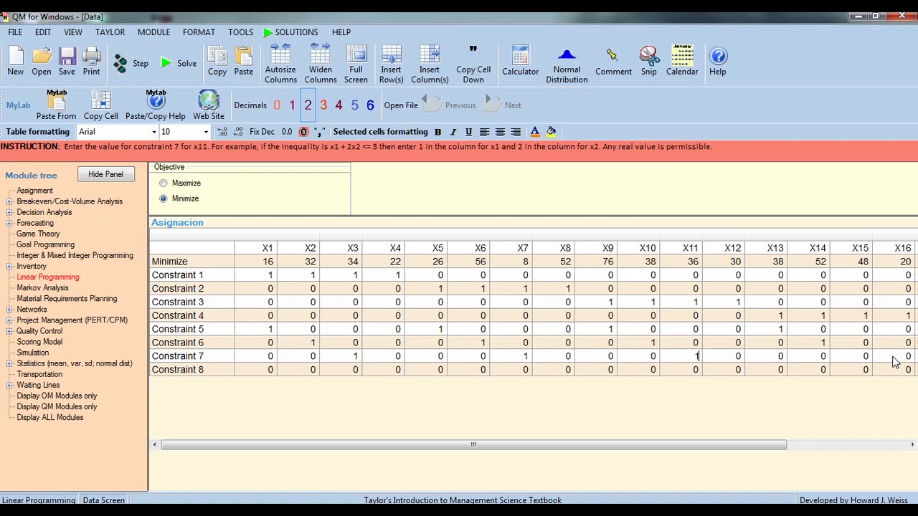
pyautogui.press('Return')
pyautogui.press('Right')
pyautogui.press('Right')
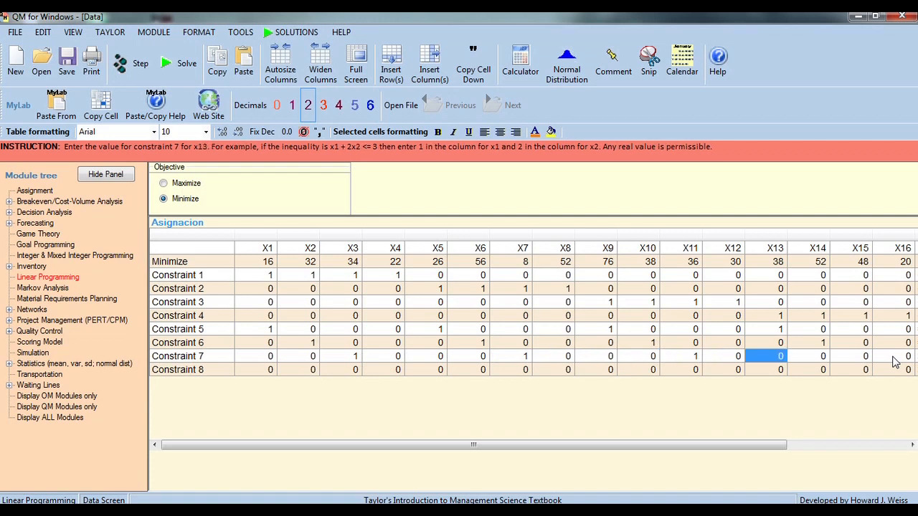
pyautogui.press('Right')
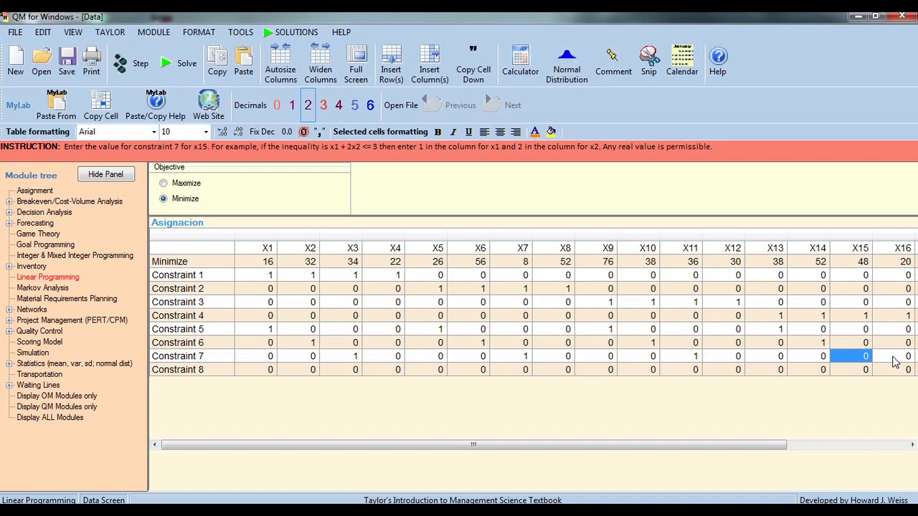
pyautogui.write('1')
pyautogui.press('Return')
pyautogui.press('Right')
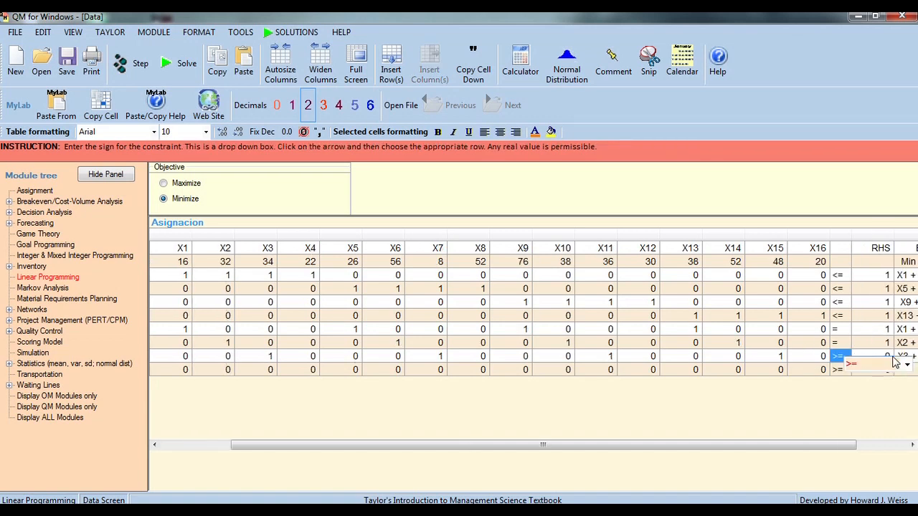
# Set Constraint 7's sign to = and its right-hand side (RHS) to 1.
pyautogui.click(906, 365)
pyautogui.click(875, 385)
pyautogui.click(867, 357)
pyautogui.write('1')
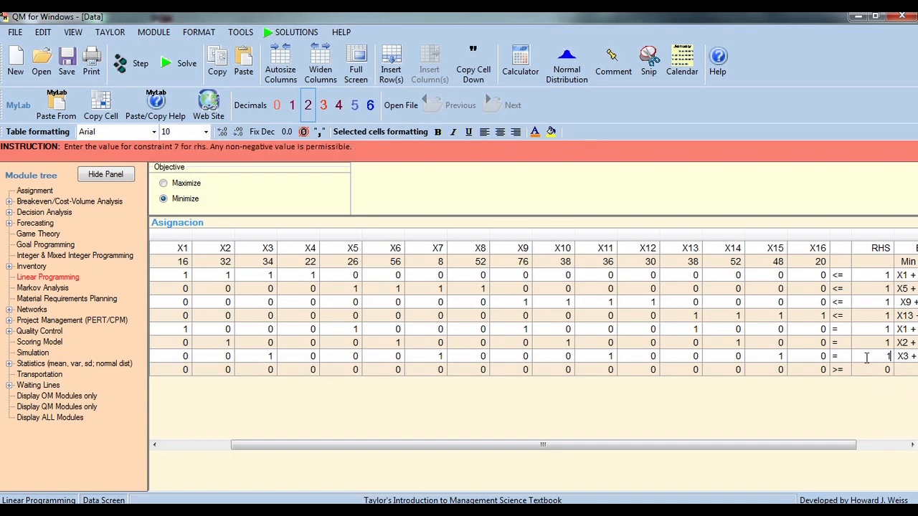
# Enter a coefficient of 1 for each of X4, X8, X12 and X16 in the Constraint 8 row.
pyautogui.press('Down')
pyautogui.press('Left')
pyautogui.press('Left')
pyautogui.press('Left')
pyautogui.press('Left')
pyautogui.press('Left')
pyautogui.press('Left')
pyautogui.press('Left')
pyautogui.press('Left')
pyautogui.press('Left')
pyautogui.press('Left')
pyautogui.press('Left')
pyautogui.press('Left')
pyautogui.press('Left')
pyautogui.press('Left')
pyautogui.press('Left')
pyautogui.press('Left')
pyautogui.press('Left')
pyautogui.press('Left')
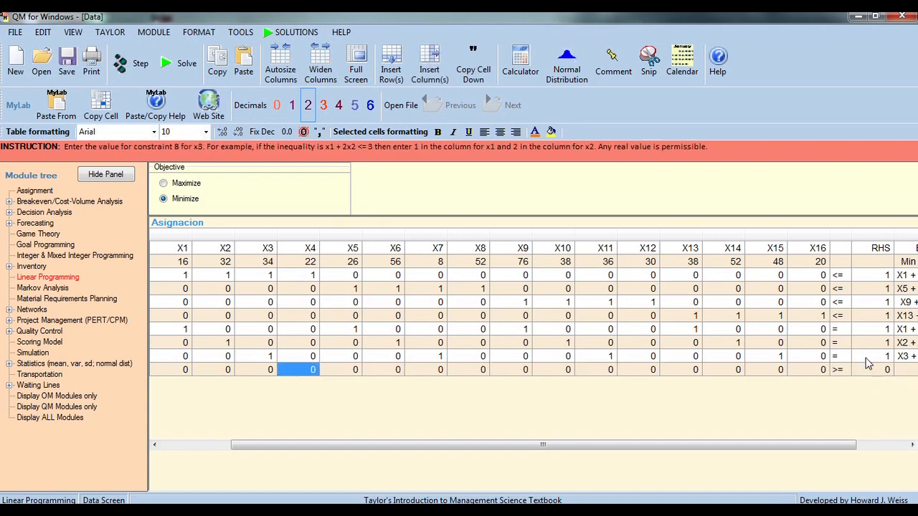
pyautogui.press('Right')
pyautogui.press('Right')
pyautogui.press('Right')
pyautogui.press('Right')
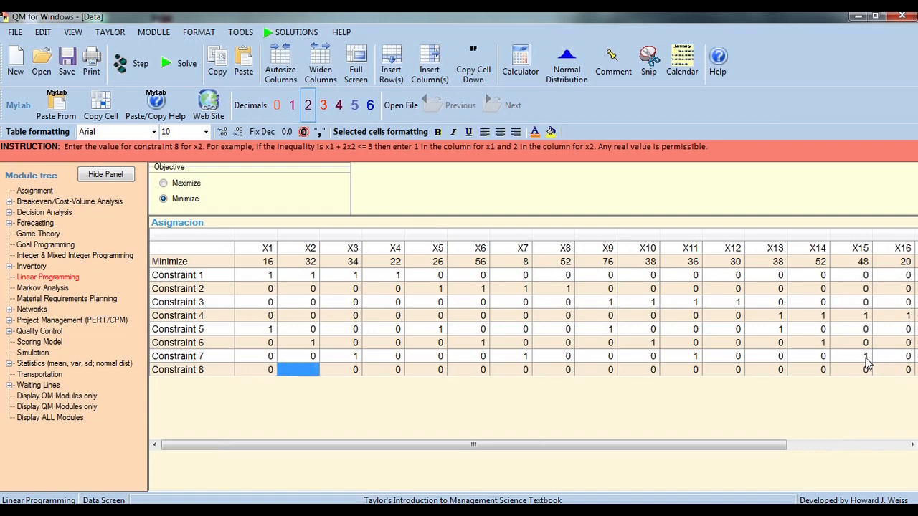
pyautogui.write('1')
pyautogui.press('Right')
pyautogui.press('Right')
pyautogui.press('Right')
pyautogui.press('Right')
pyautogui.write('1')
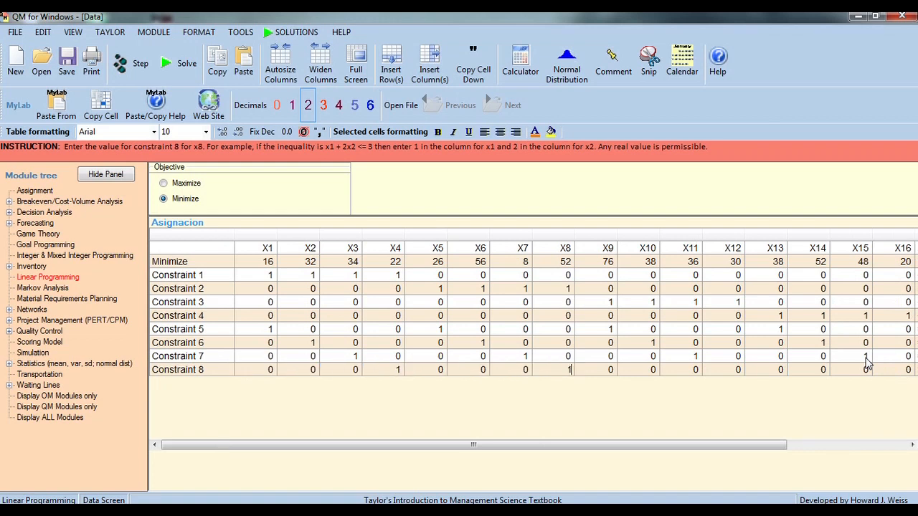
pyautogui.press('Right')
pyautogui.press('Right')
pyautogui.press('Right')
pyautogui.press('Right')
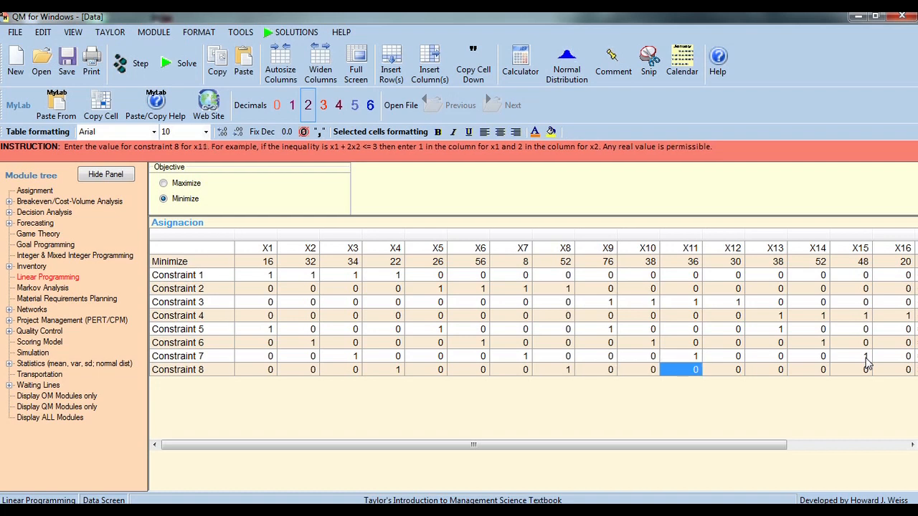
pyautogui.write('1')
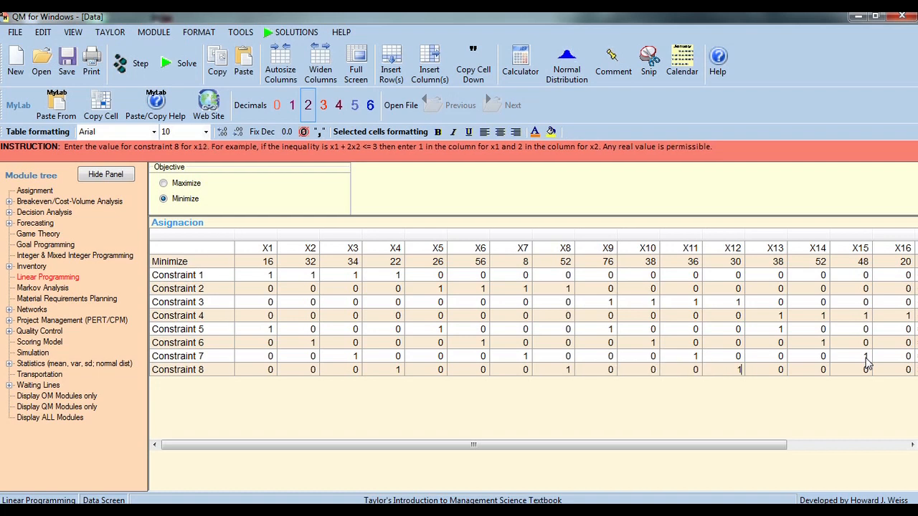
pyautogui.press('Right')
pyautogui.press('Right')
pyautogui.press('Right')
pyautogui.press('Right')
pyautogui.write('1')
pyautogui.press('Right')
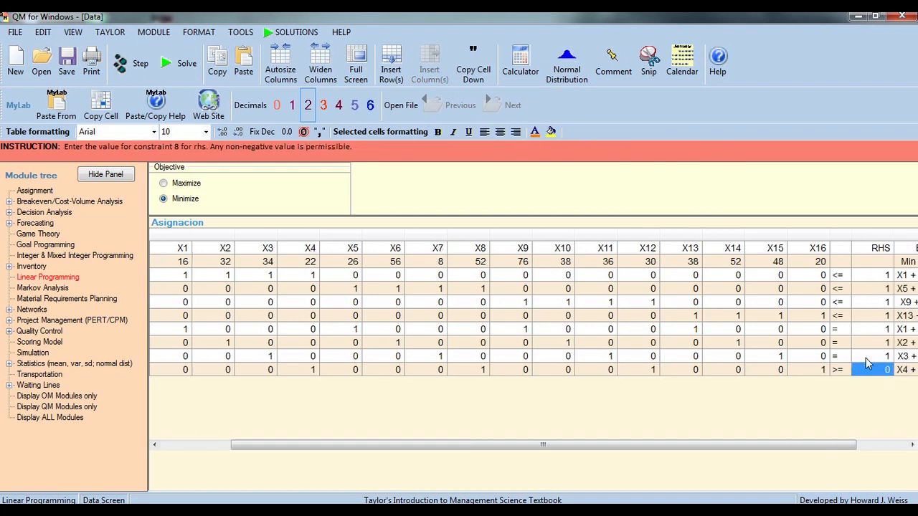
# Set Constraint 8's sign to = and its right-hand side (RHS) to 1.
pyautogui.click(905, 378)
pyautogui.click(884, 387)
pyautogui.click(887, 371)
pyautogui.write('1')
pyautogui.press('Left')
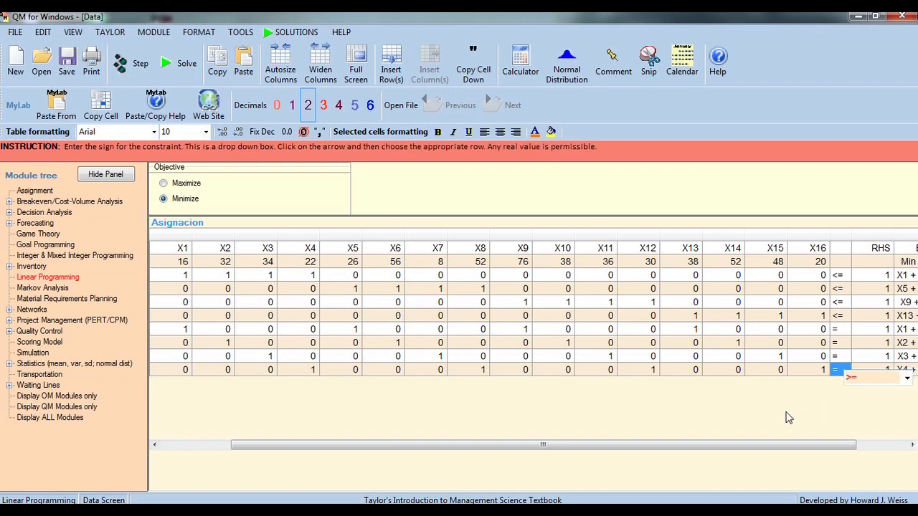
pyautogui.click(721, 370)
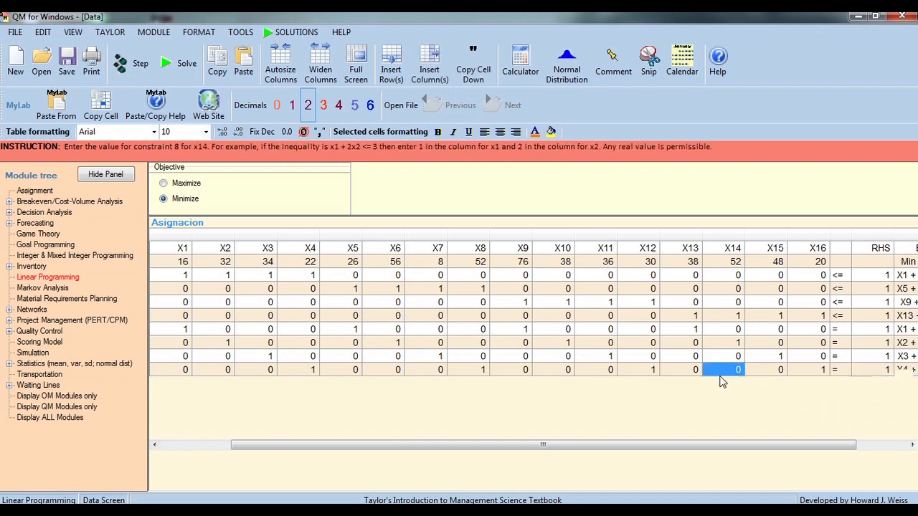
# Check the diagonal pattern of coefficients in Constraints 5 to 8 for each group of four variables, from X13–X16 back to X1–X4.
pyautogui.click(681, 330)
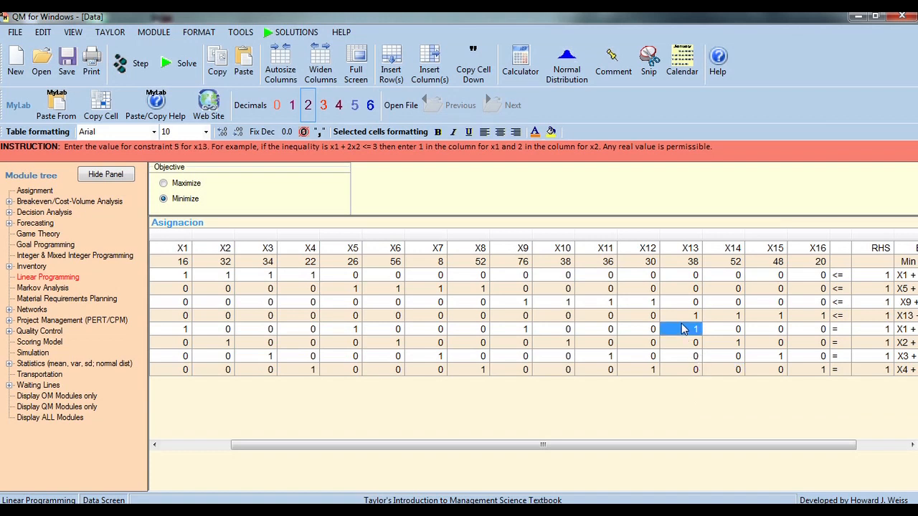
pyautogui.click(727, 342)
pyautogui.click(782, 357)
pyautogui.click(816, 369)
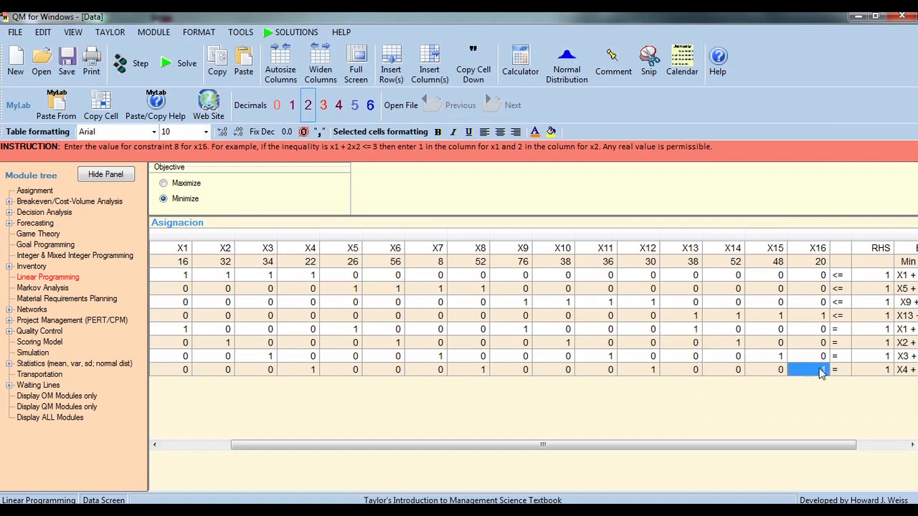
pyautogui.click(529, 331)
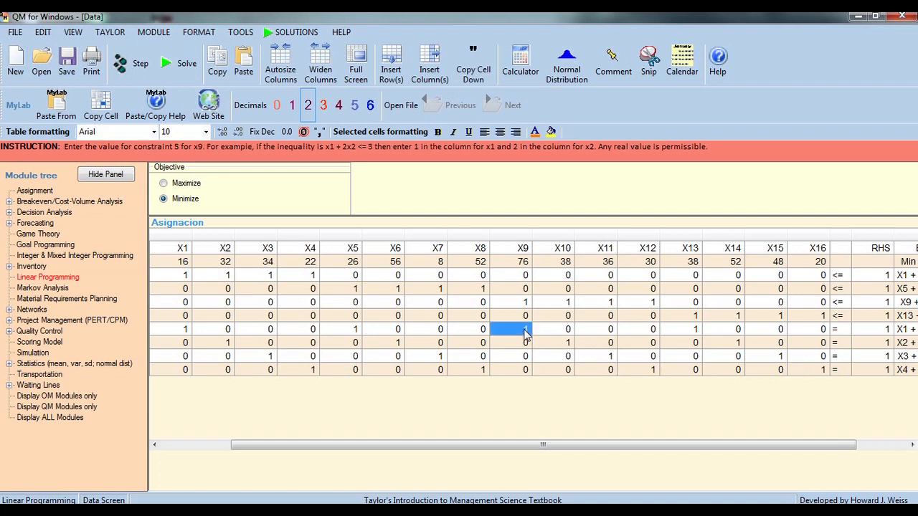
pyautogui.click(557, 345)
pyautogui.click(608, 355)
pyautogui.click(660, 371)
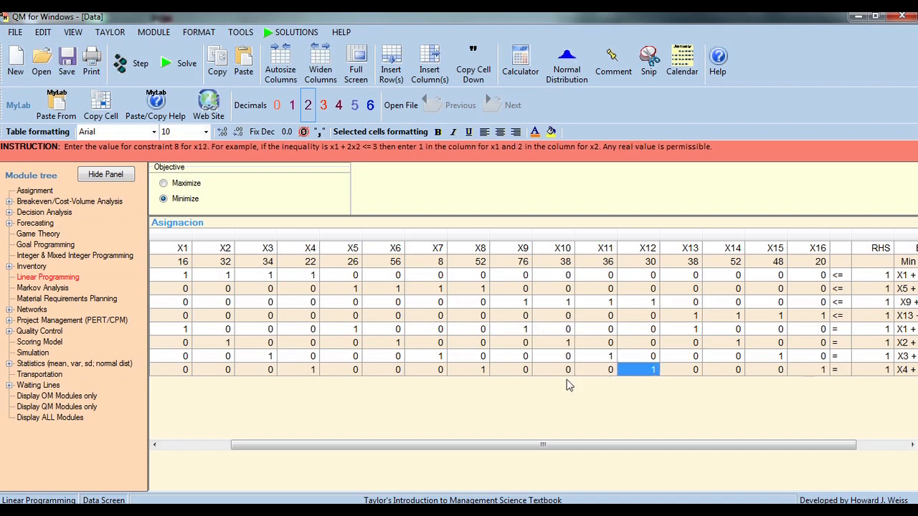
pyautogui.click(356, 330)
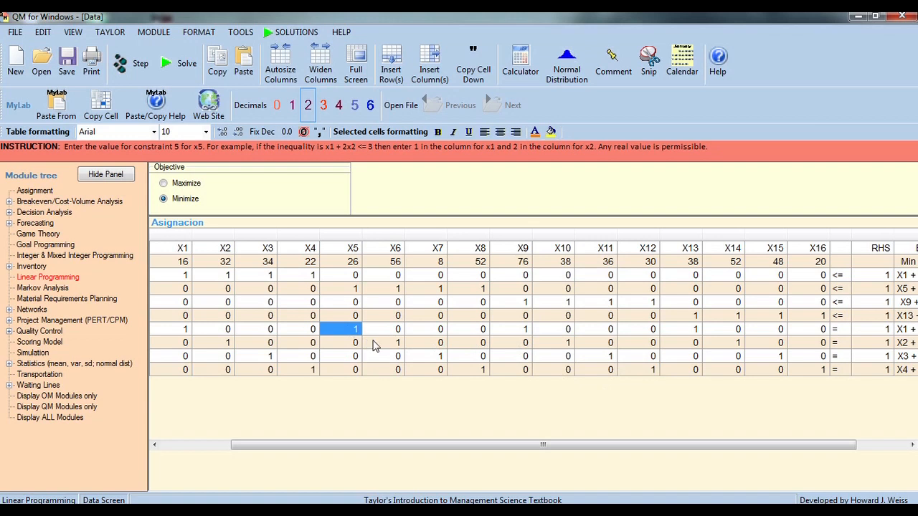
pyautogui.click(384, 343)
pyautogui.click(437, 358)
pyautogui.click(451, 368)
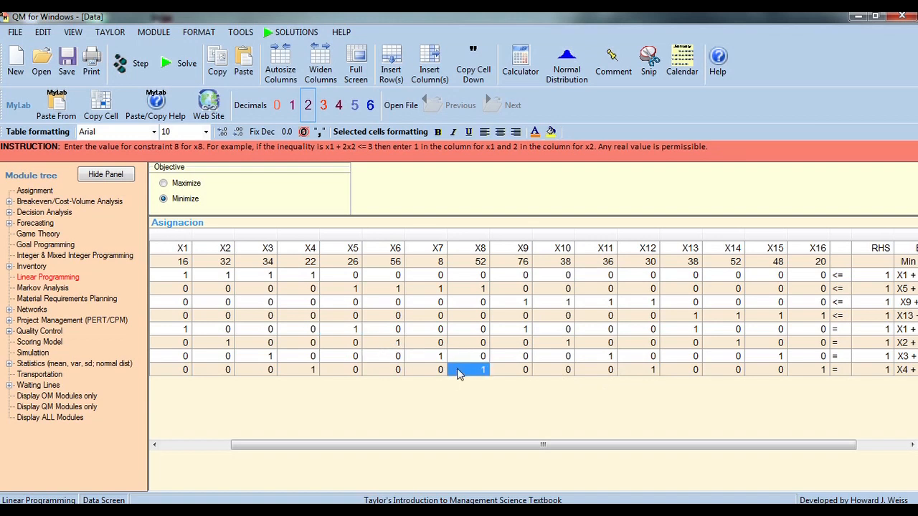
pyautogui.click(188, 330)
pyautogui.click(215, 343)
pyautogui.click(242, 358)
pyautogui.click(297, 370)
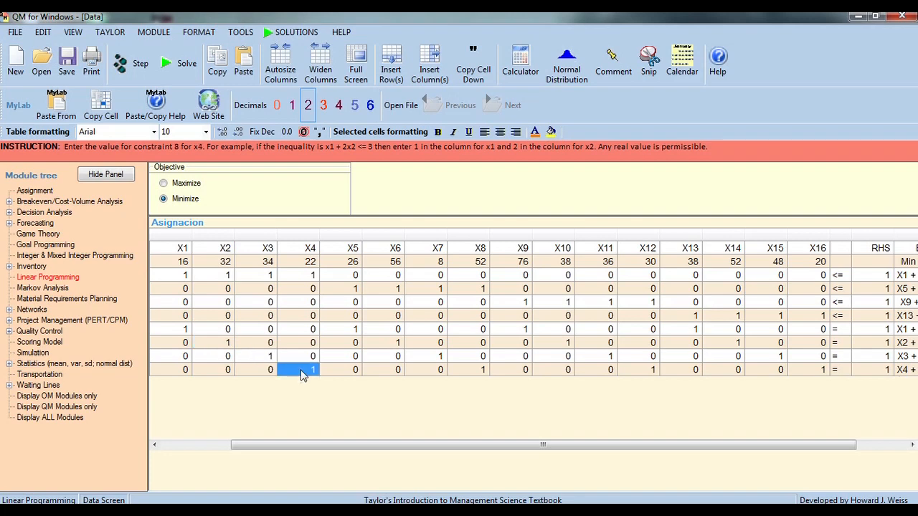
# Solve the Asignacion linear program and maximize the Linear Programming Results window.
pyautogui.moveTo(472, 450); pyautogui.dragTo(248, 454)
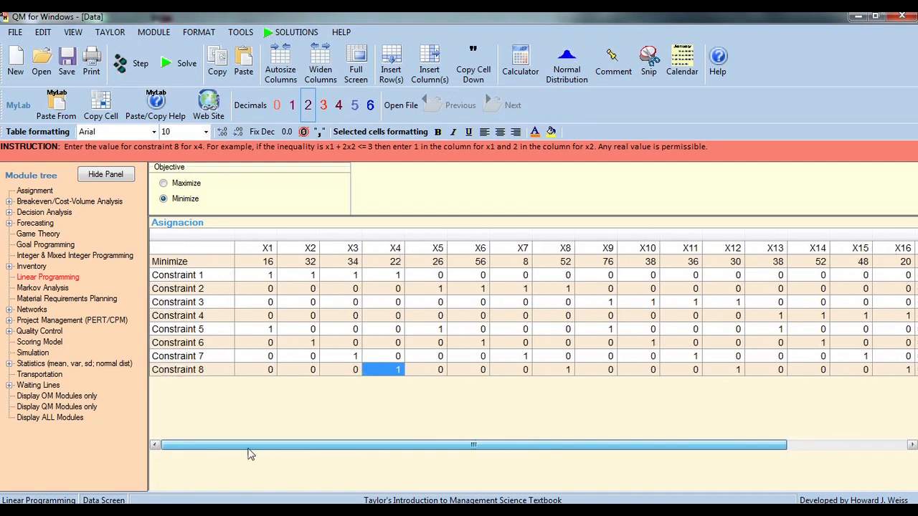
pyautogui.click(178, 75)
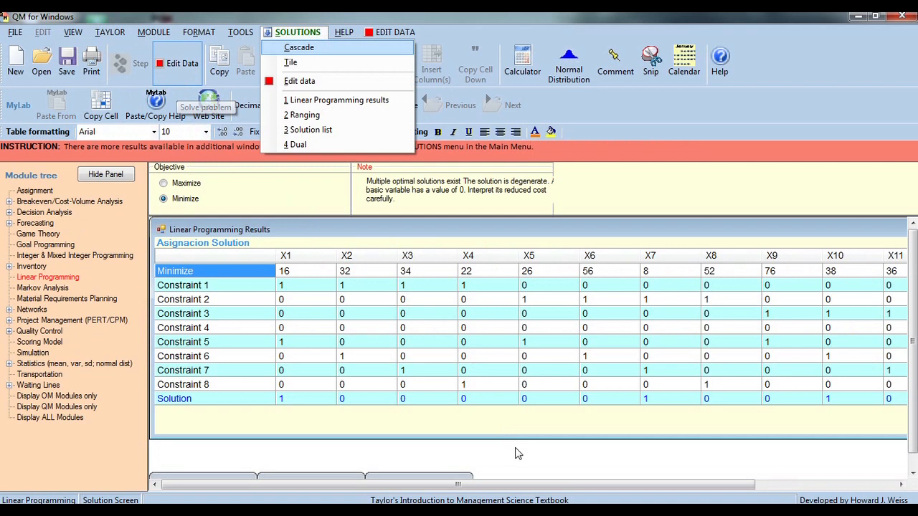
pyautogui.moveTo(430, 485); pyautogui.dragTo(571, 495)
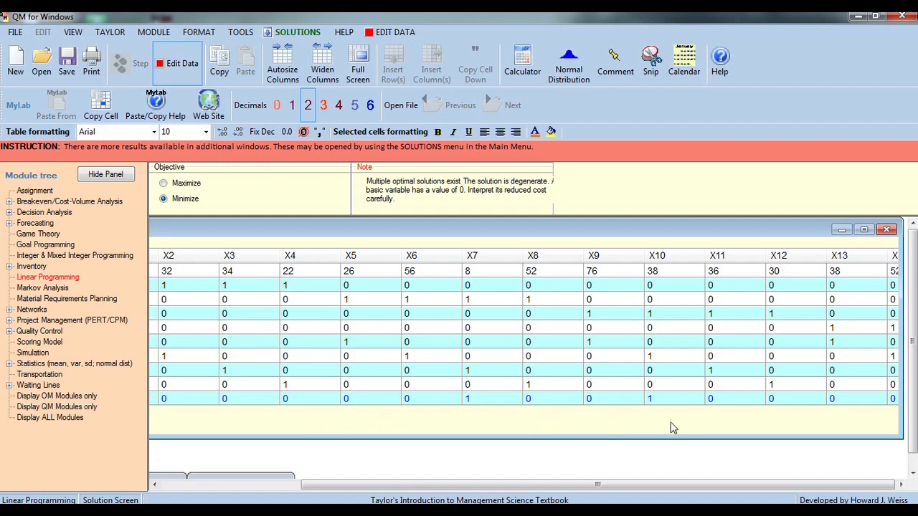
pyautogui.click(864, 230)
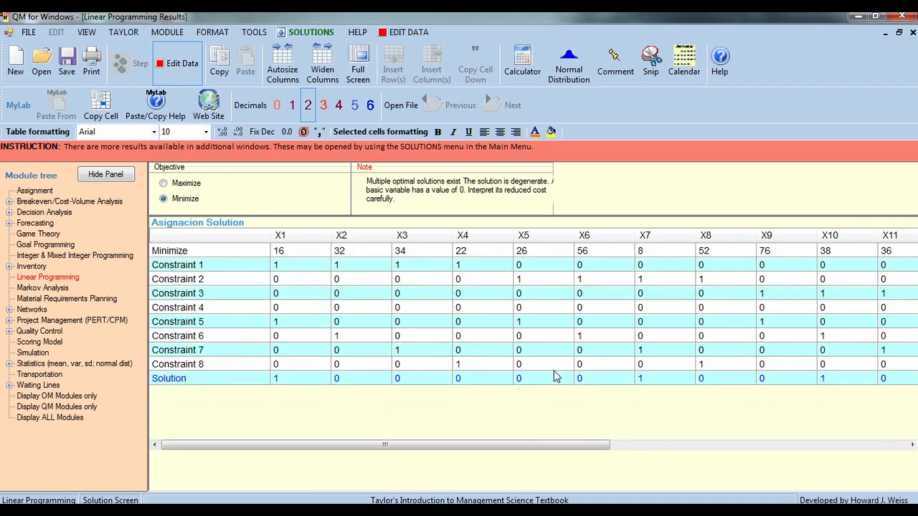
# Examine the Solution row across variables X1 to X16, together with the RHS and Dual columns of the results table.
pyautogui.moveTo(513, 446); pyautogui.dragTo(808, 453)
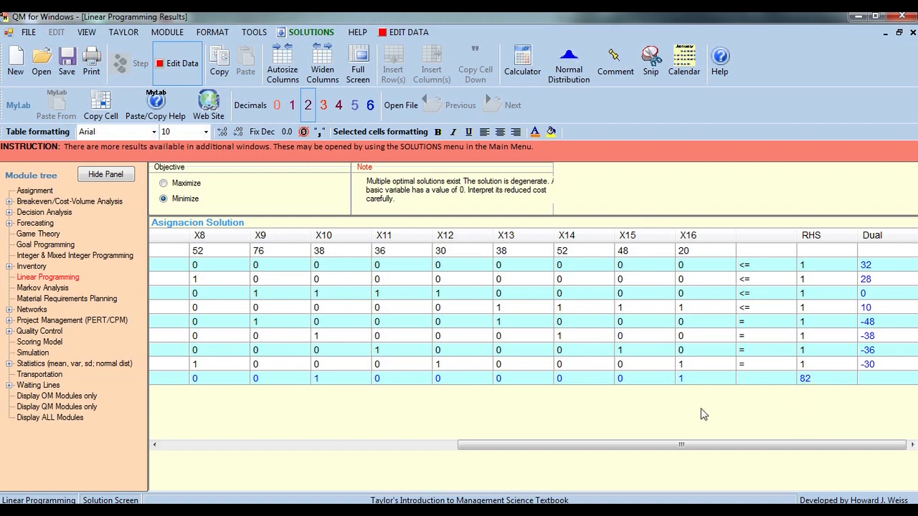
pyautogui.moveTo(725, 445)
pyautogui.mouseDown()
pyautogui.moveTo(660, 447)
pyautogui.moveTo(724, 448)
pyautogui.mouseUp()
pyautogui.moveTo(730, 454); pyautogui.dragTo(413, 462)
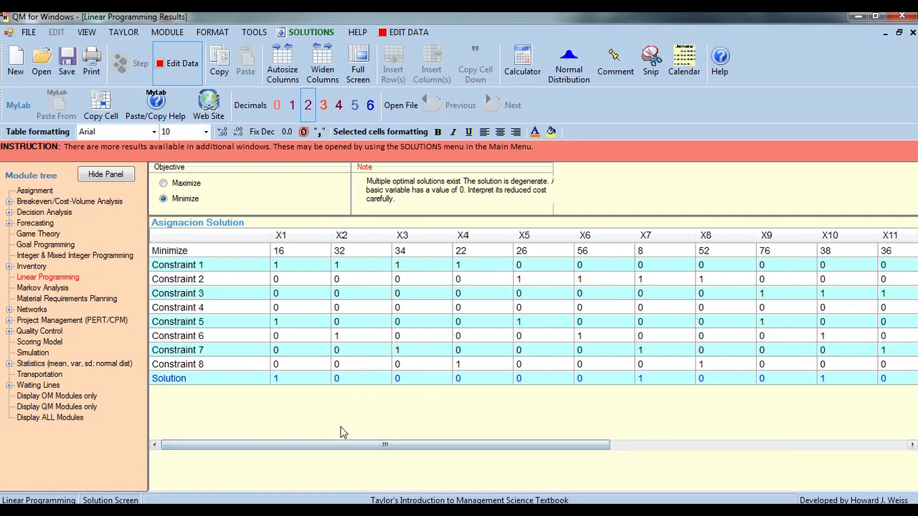
pyautogui.click(291, 380)
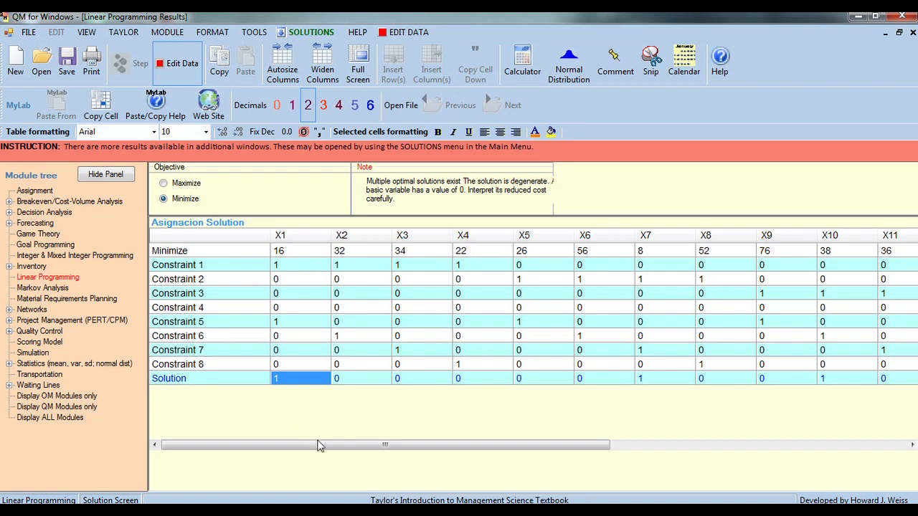
pyautogui.moveTo(335, 446); pyautogui.dragTo(352, 446)
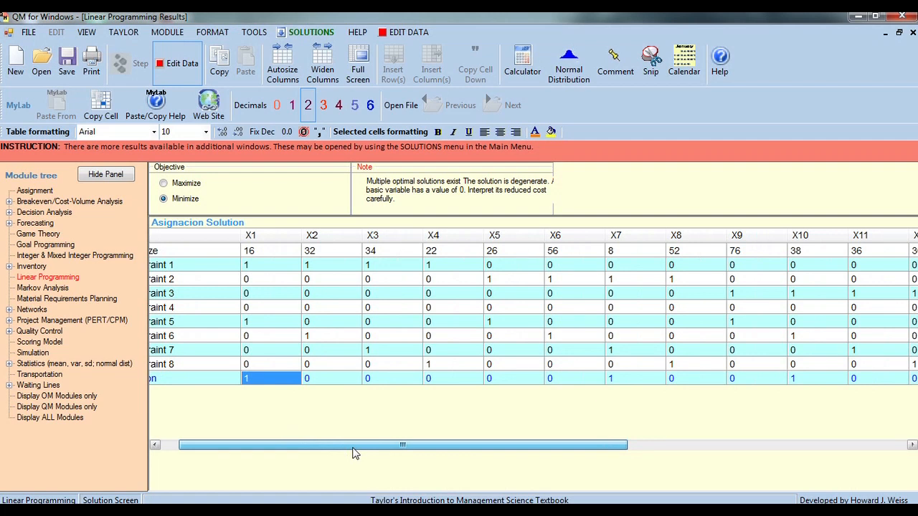
pyautogui.moveTo(352, 451); pyautogui.dragTo(528, 449)
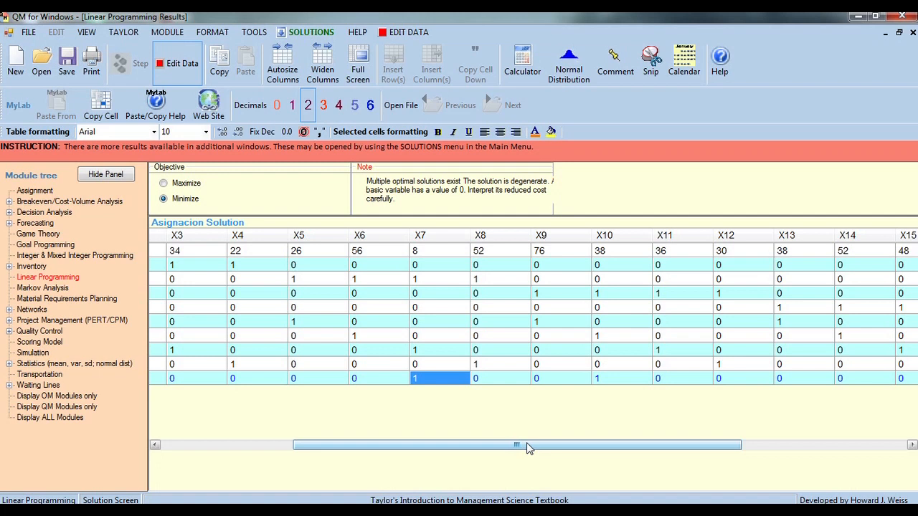
pyautogui.moveTo(527, 448); pyautogui.dragTo(580, 434)
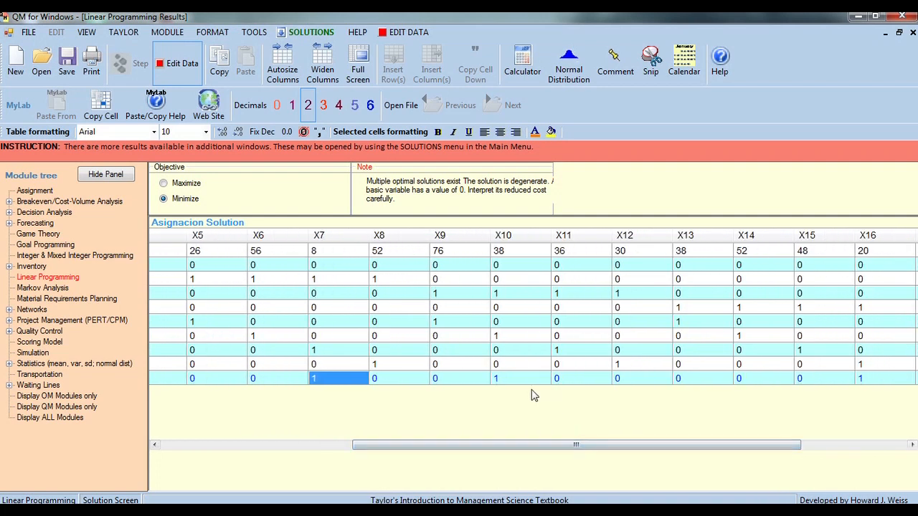
pyautogui.click(506, 380)
pyautogui.moveTo(512, 449); pyautogui.dragTo(541, 456)
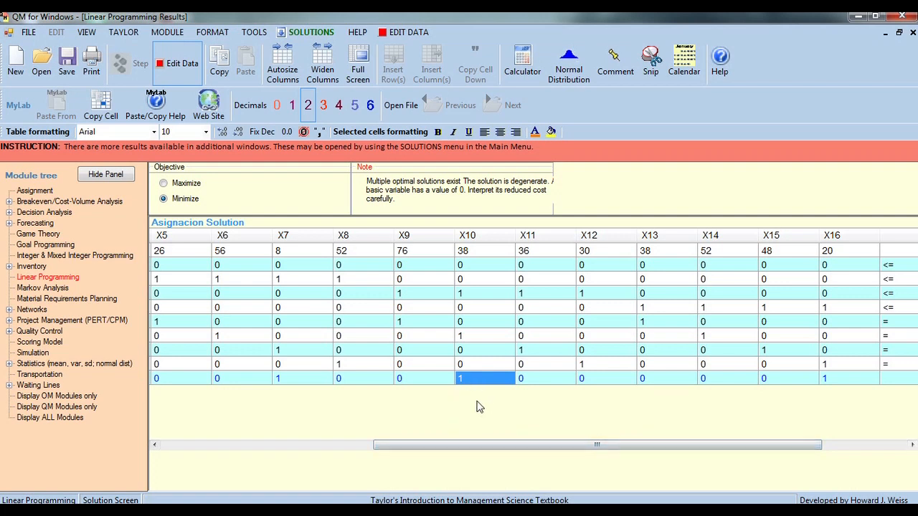
# Examine the Solution row's X16 value and the optimal objective value in its RHS cell.
pyautogui.moveTo(502, 450); pyautogui.dragTo(595, 446)
pyautogui.click(681, 379)
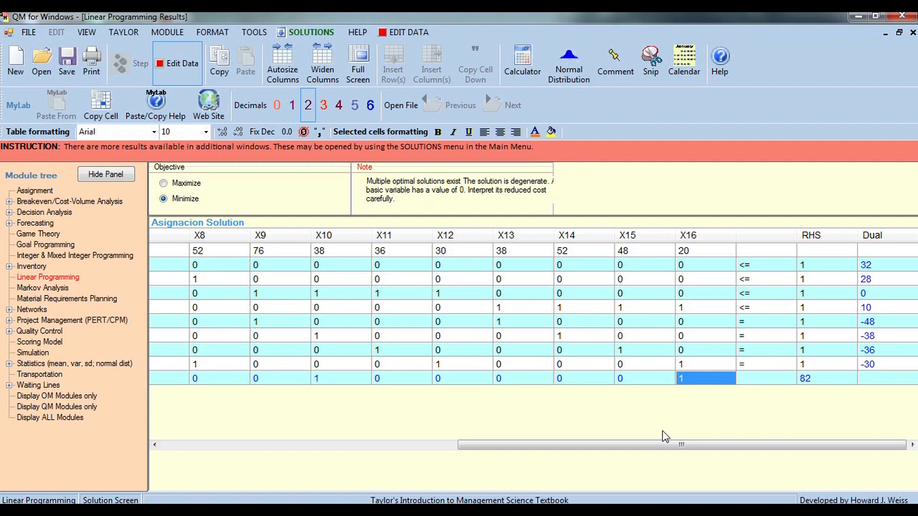
pyautogui.click(815, 381)
pyautogui.moveTo(746, 446)
pyautogui.mouseDown()
pyautogui.moveTo(502, 443)
pyautogui.moveTo(759, 425)
pyautogui.moveTo(525, 470)
pyautogui.moveTo(553, 454)
pyautogui.moveTo(739, 432)
pyautogui.mouseUp()
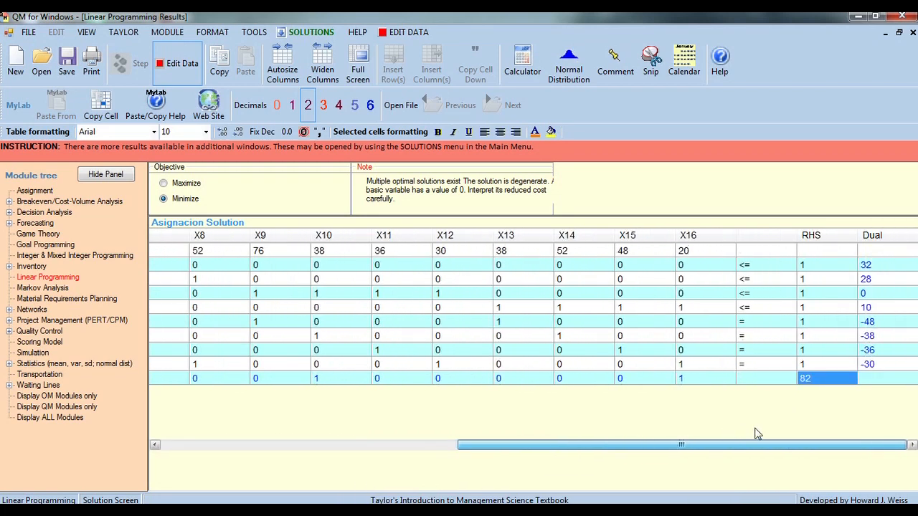
pyautogui.moveTo(761, 445); pyautogui.dragTo(786, 405)
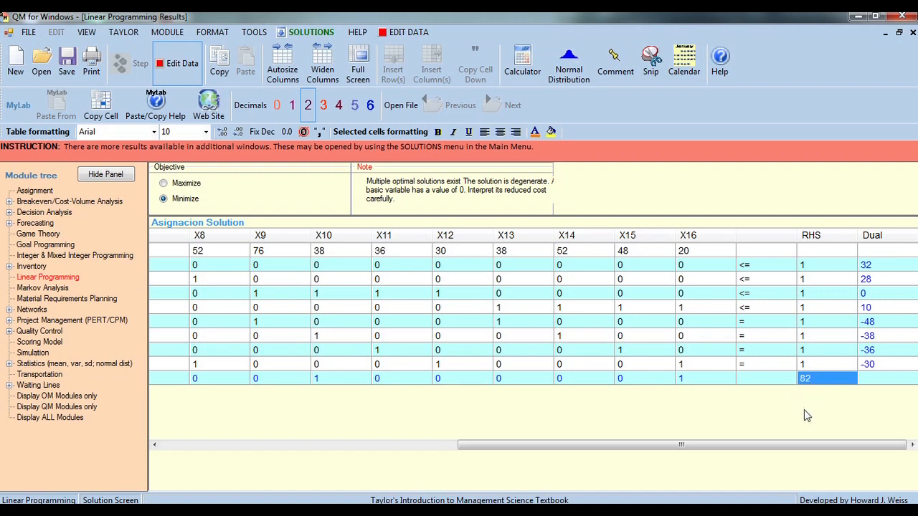
pyautogui.moveTo(758, 443); pyautogui.dragTo(804, 409)
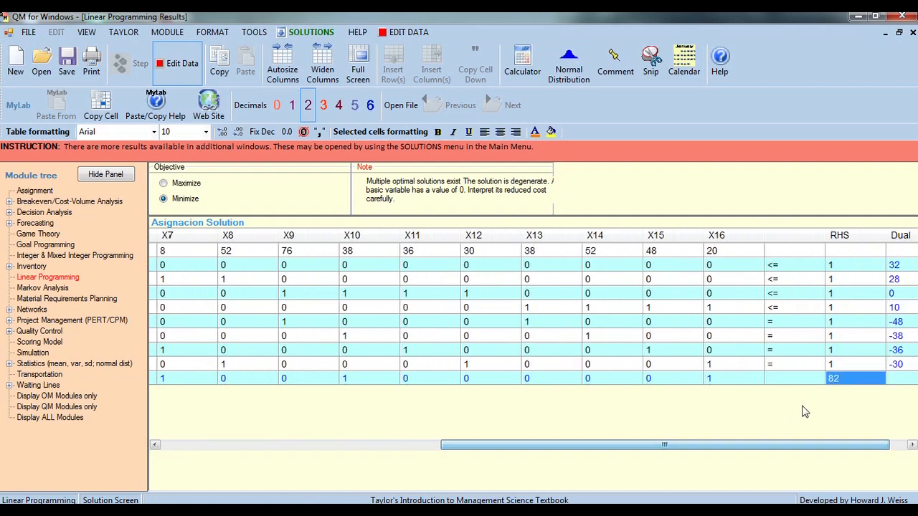
pyautogui.moveTo(798, 444); pyautogui.dragTo(817, 447)
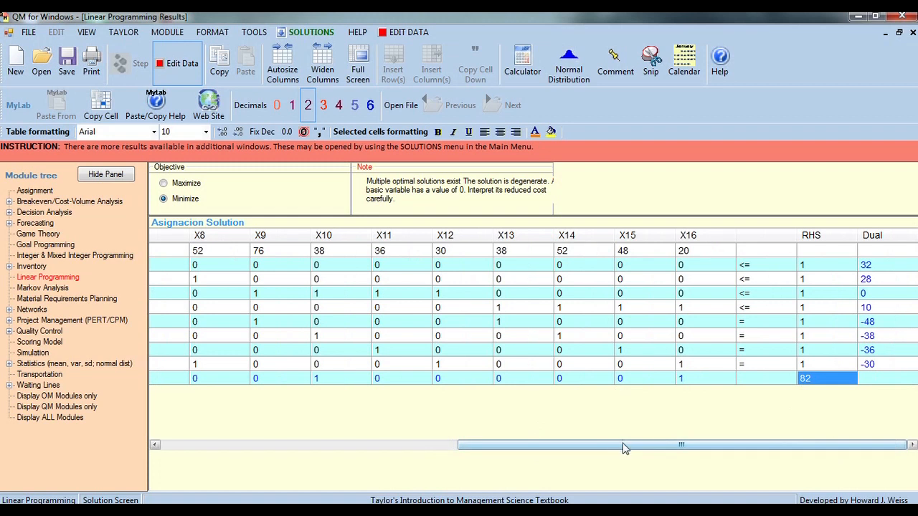
pyautogui.moveTo(626, 450)
pyautogui.mouseDown()
pyautogui.moveTo(599, 449)
pyautogui.moveTo(631, 448)
pyautogui.mouseUp()
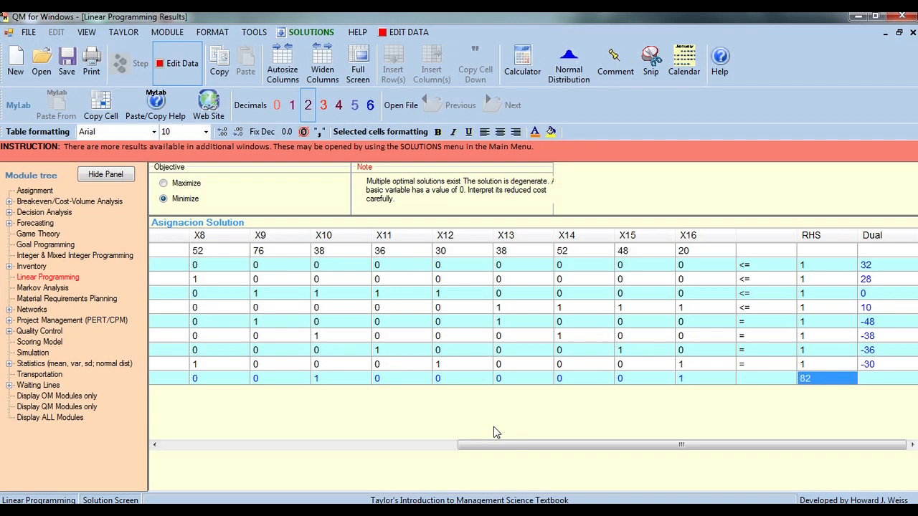
# Review the Solution row across X1 to X16 against the Minimize coefficients and the objective total in the RHS column.
pyautogui.moveTo(537, 445)
pyautogui.mouseDown()
pyautogui.moveTo(260, 459)
pyautogui.moveTo(545, 452)
pyautogui.mouseUp()
pyautogui.moveTo(483, 445); pyautogui.dragTo(377, 445)
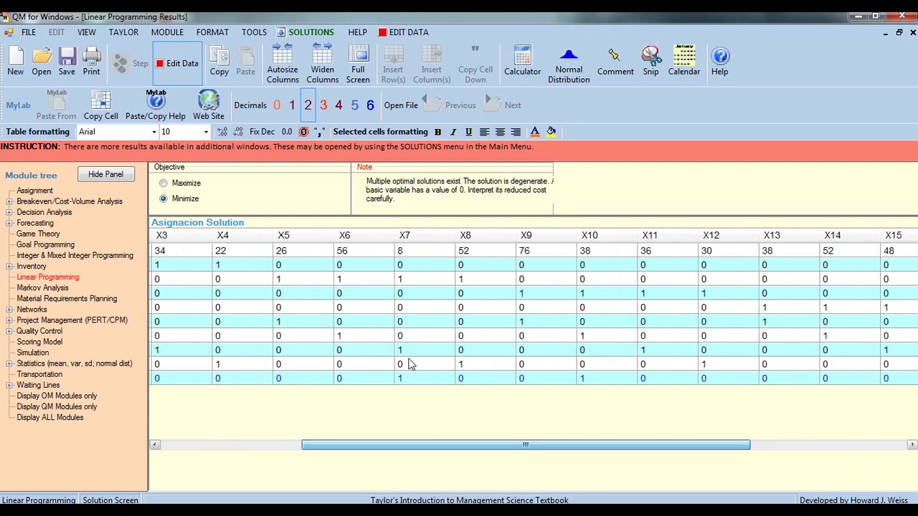
pyautogui.moveTo(461, 447); pyautogui.dragTo(273, 436)
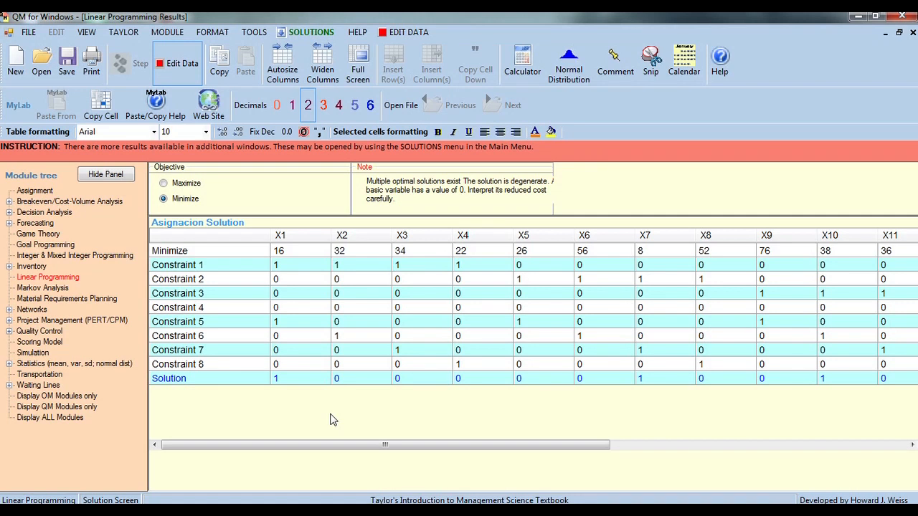
pyautogui.moveTo(350, 448); pyautogui.dragTo(664, 448)
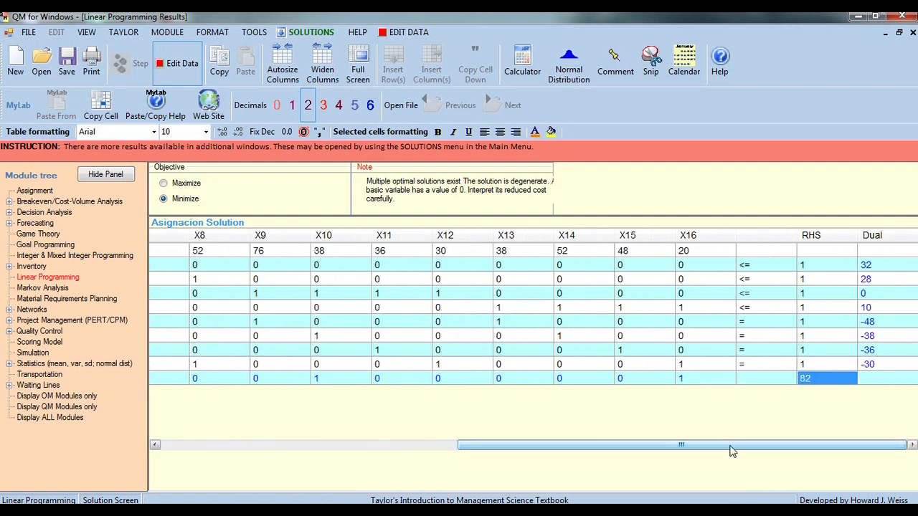
pyautogui.moveTo(730, 445)
pyautogui.mouseDown()
pyautogui.moveTo(380, 432)
pyautogui.moveTo(382, 423)
pyautogui.moveTo(425, 443)
pyautogui.moveTo(742, 453)
pyautogui.mouseUp()
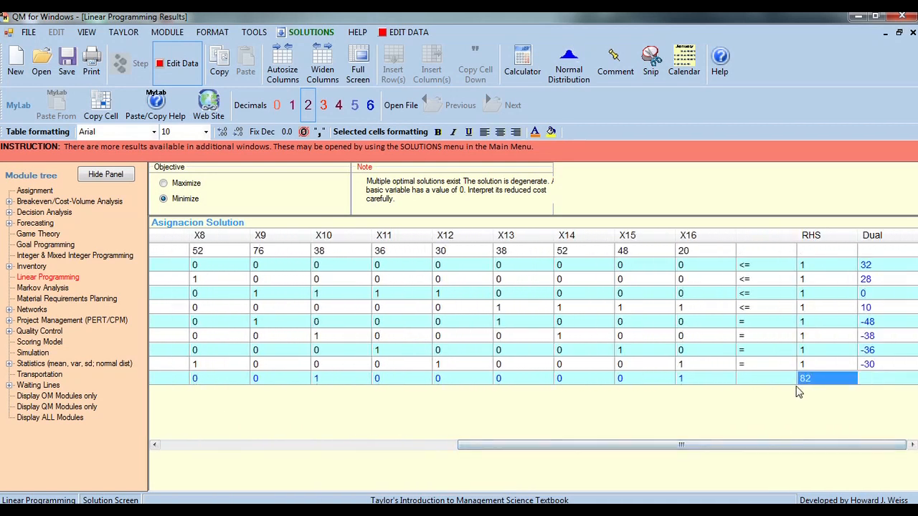
pyautogui.moveTo(674, 445)
pyautogui.mouseDown()
pyautogui.moveTo(301, 445)
pyautogui.moveTo(360, 431)
pyautogui.moveTo(666, 442)
pyautogui.mouseUp()
pyautogui.moveTo(598, 443); pyautogui.dragTo(564, 446)
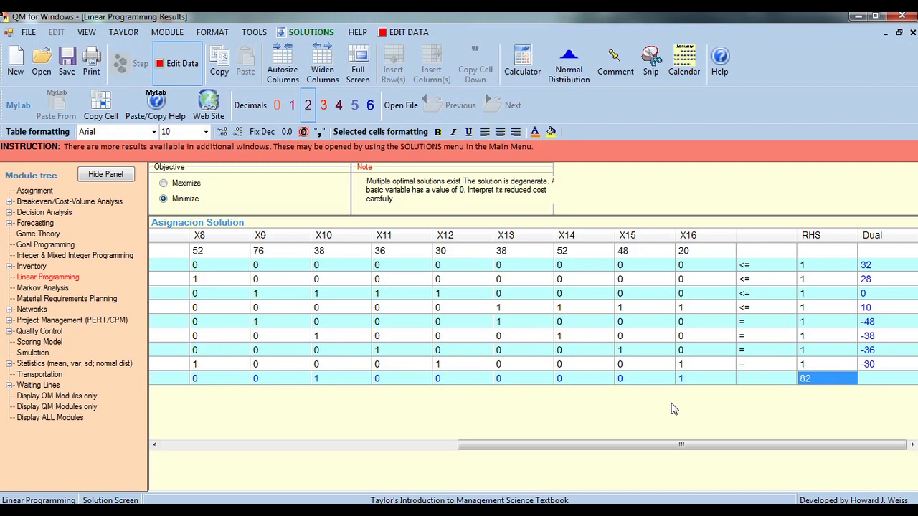
pyautogui.moveTo(703, 445); pyautogui.dragTo(563, 450)
pyautogui.moveTo(493, 441); pyautogui.dragTo(425, 435)
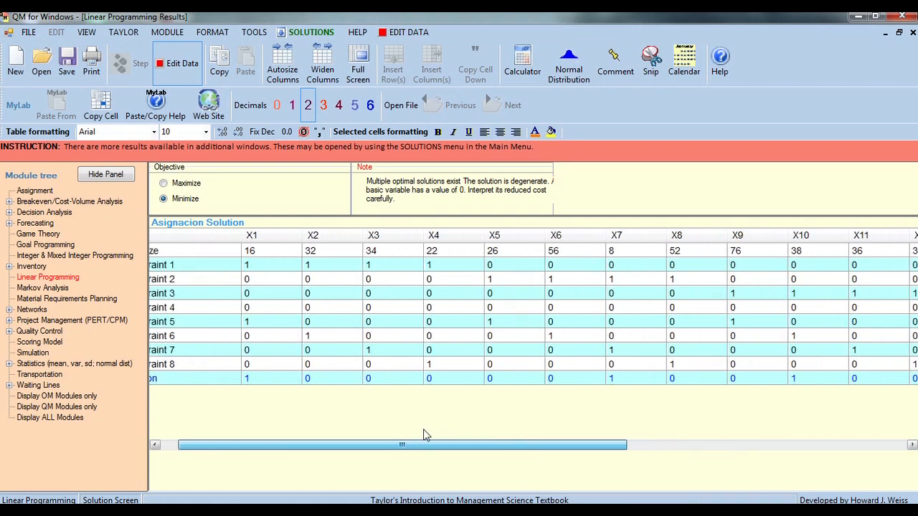